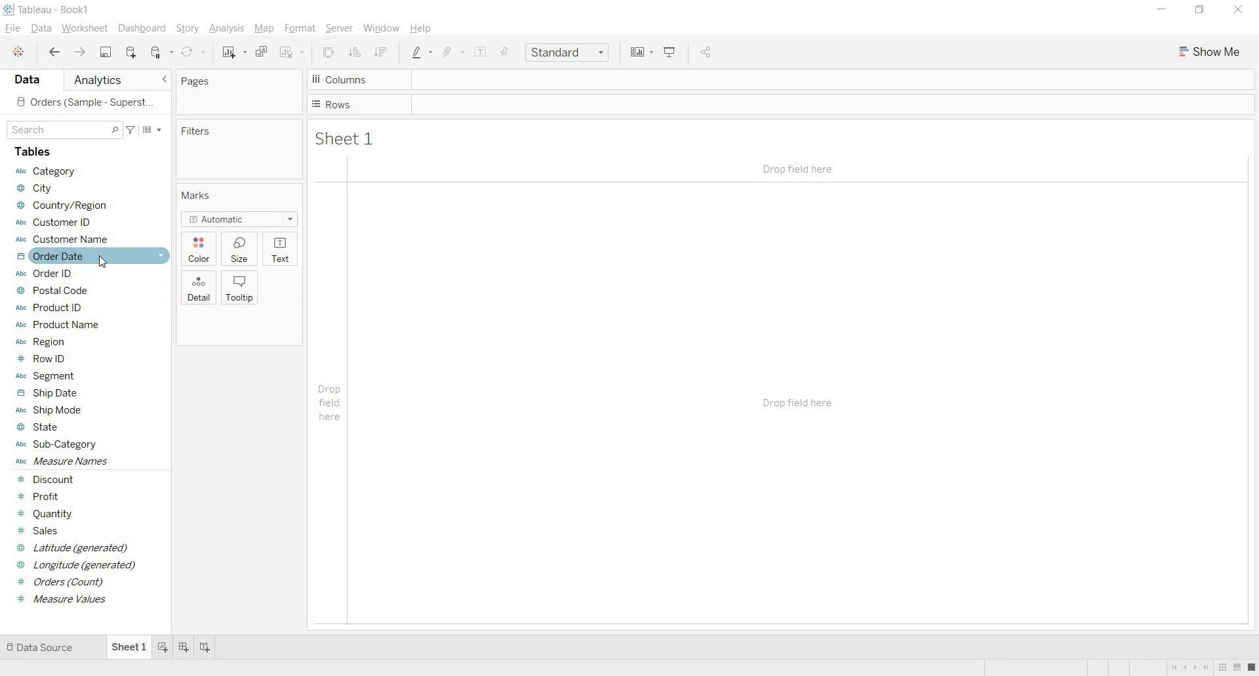
# - Plot SUM(Sales) as a line by continuous month of Order Date, with months running horizontally
pyautogui.moveTo(100, 255); pyautogui.dragTo(515, 105)
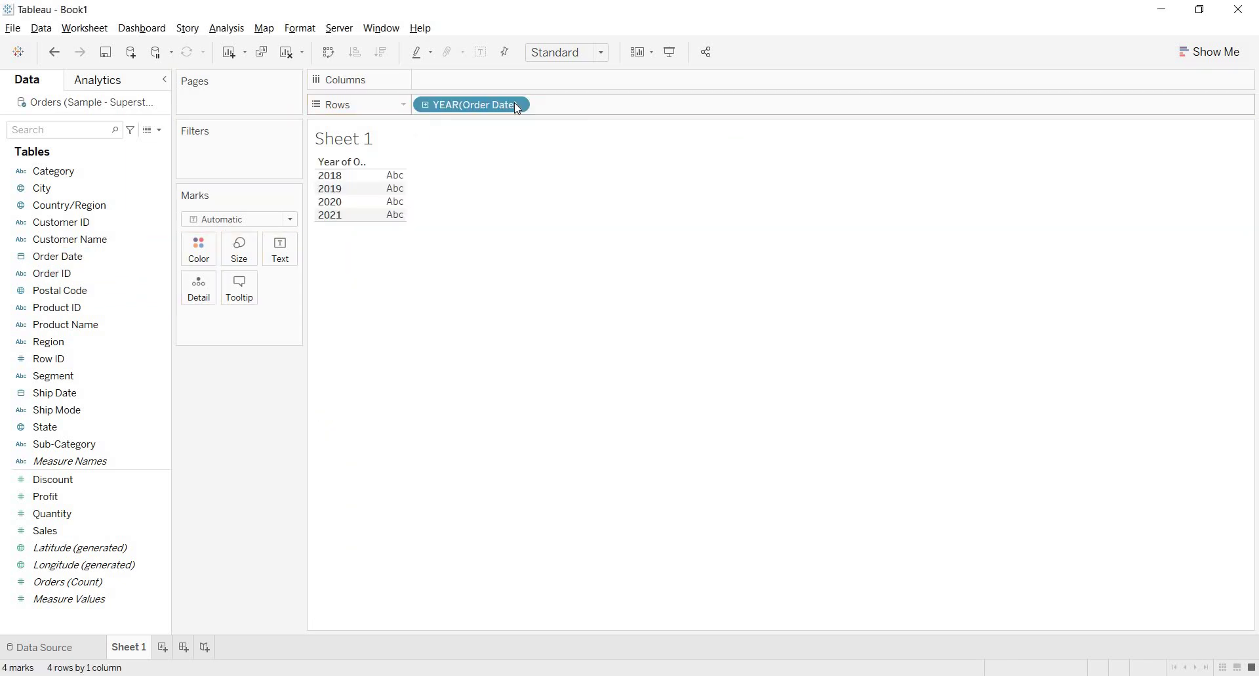
pyautogui.click(517, 105)
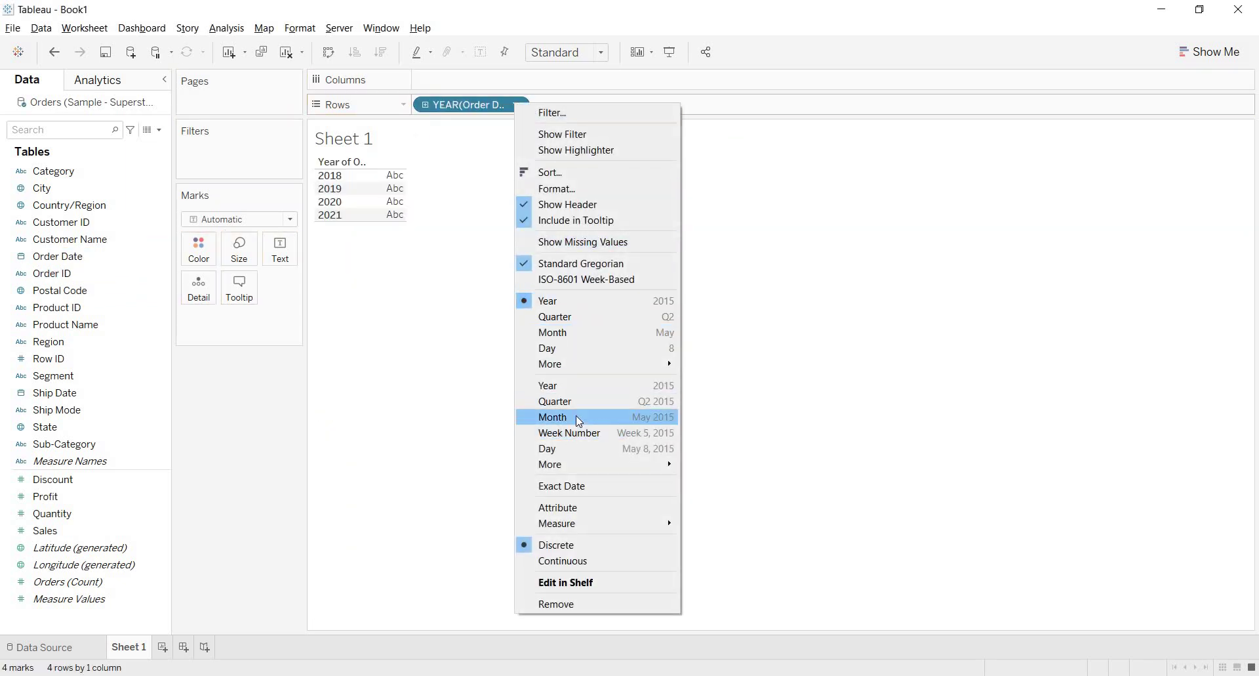
pyautogui.click(576, 417)
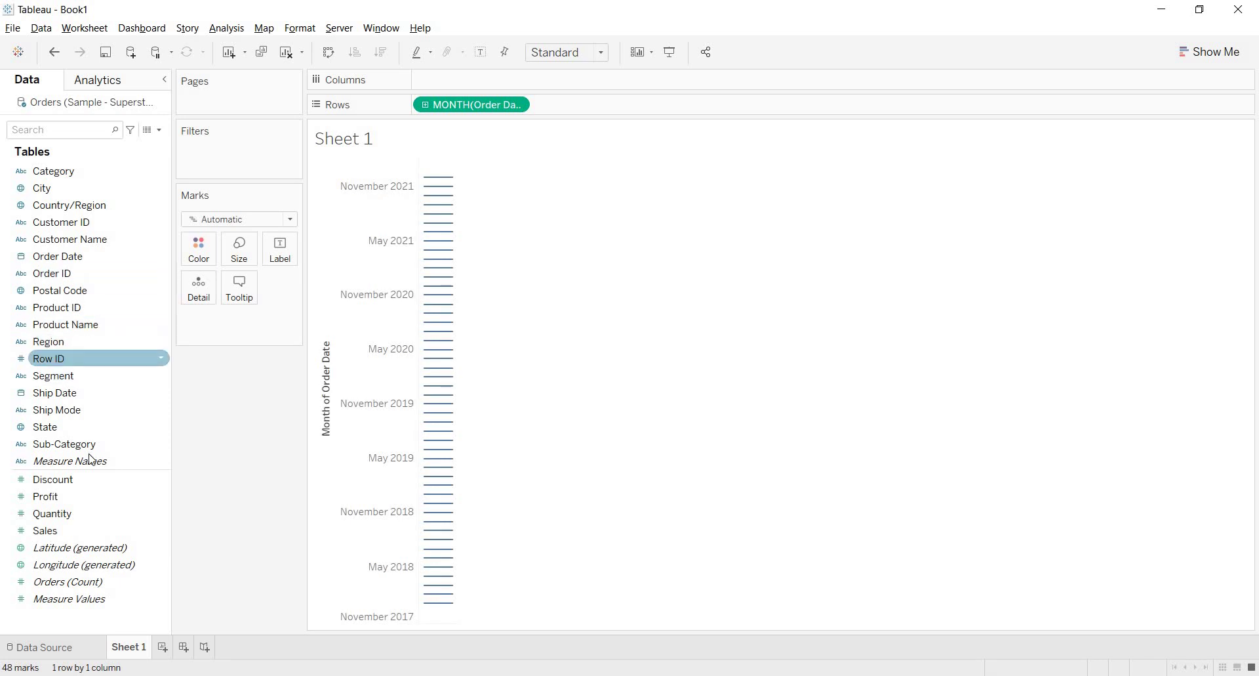
pyautogui.moveTo(66, 530); pyautogui.dragTo(471, 86)
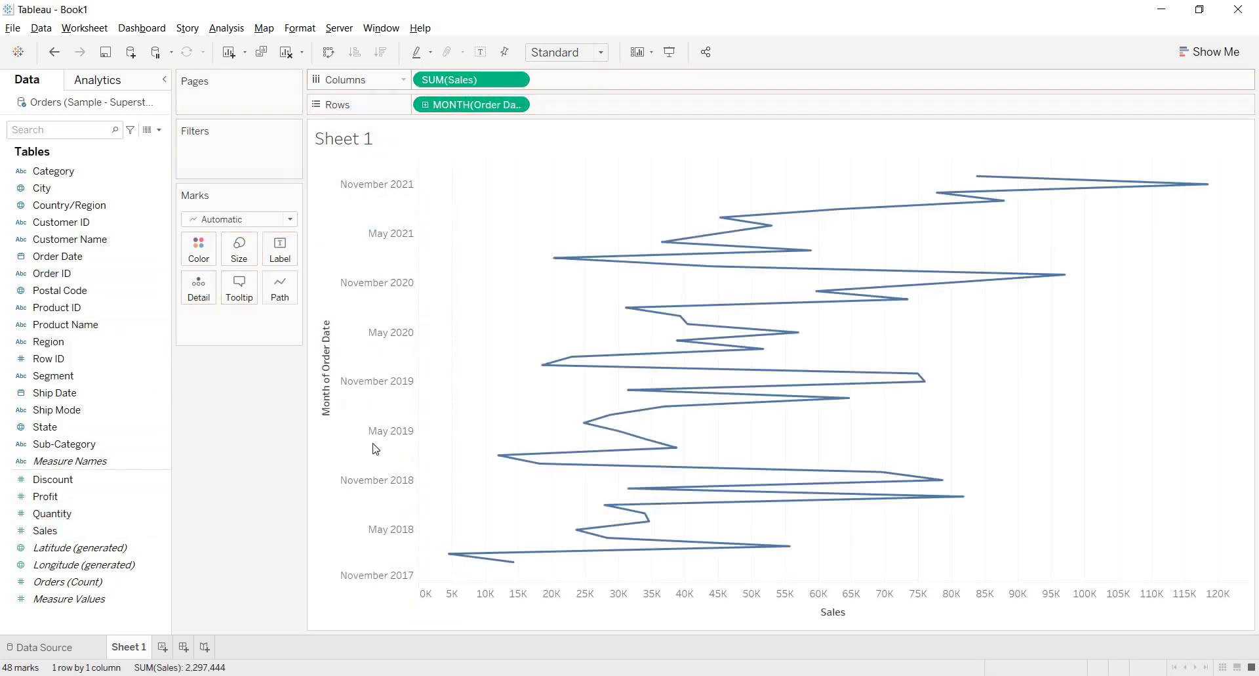
pyautogui.click(326, 62)
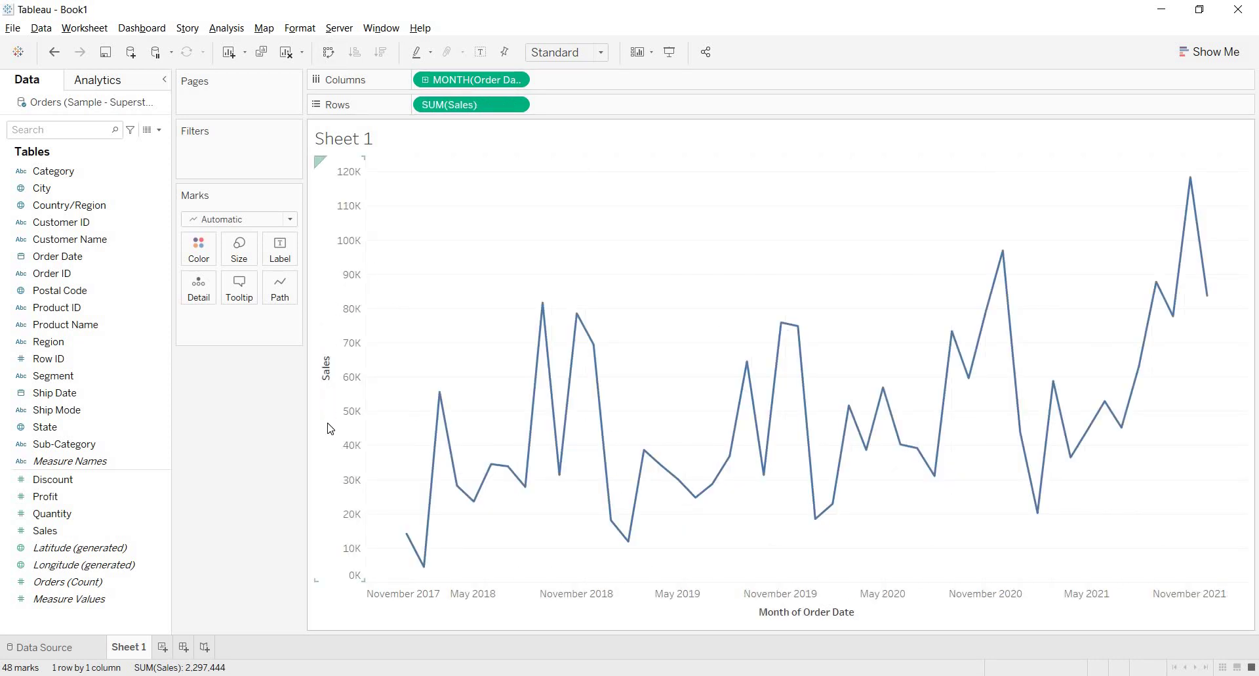
# - Add a constant reference line at 50,000 on the Sales axis
pyautogui.press('XF86MonBrightnessUp')
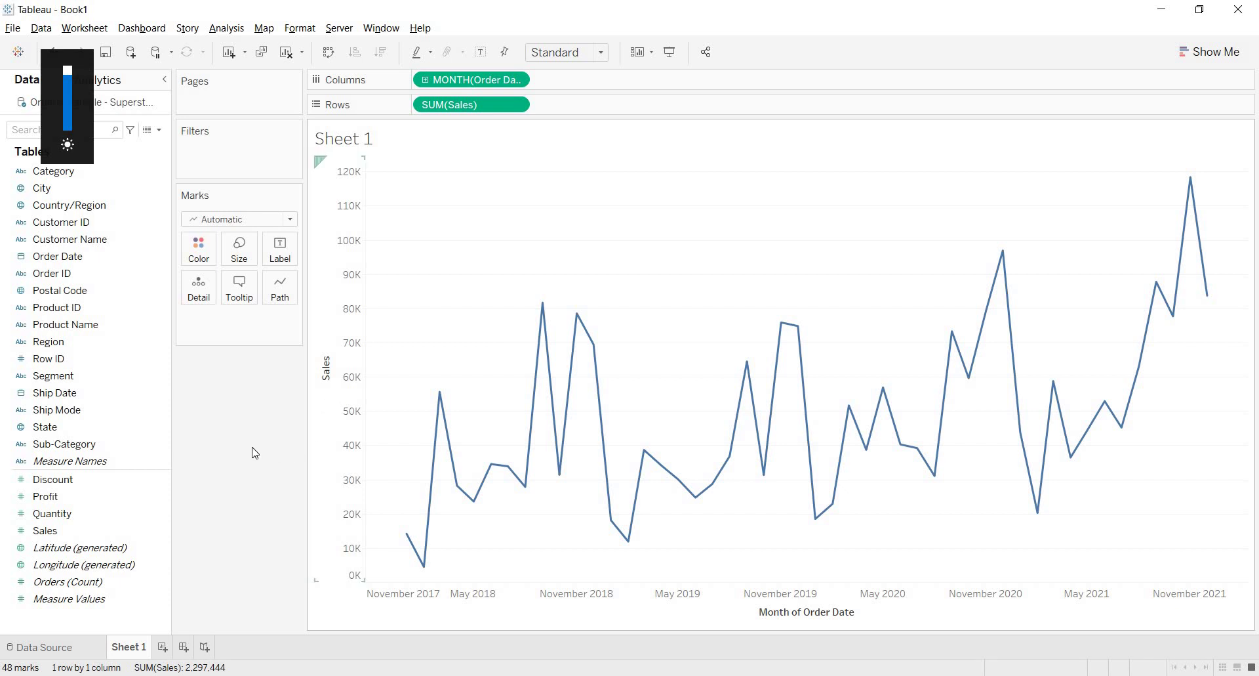
pyautogui.rightClick(342, 272)
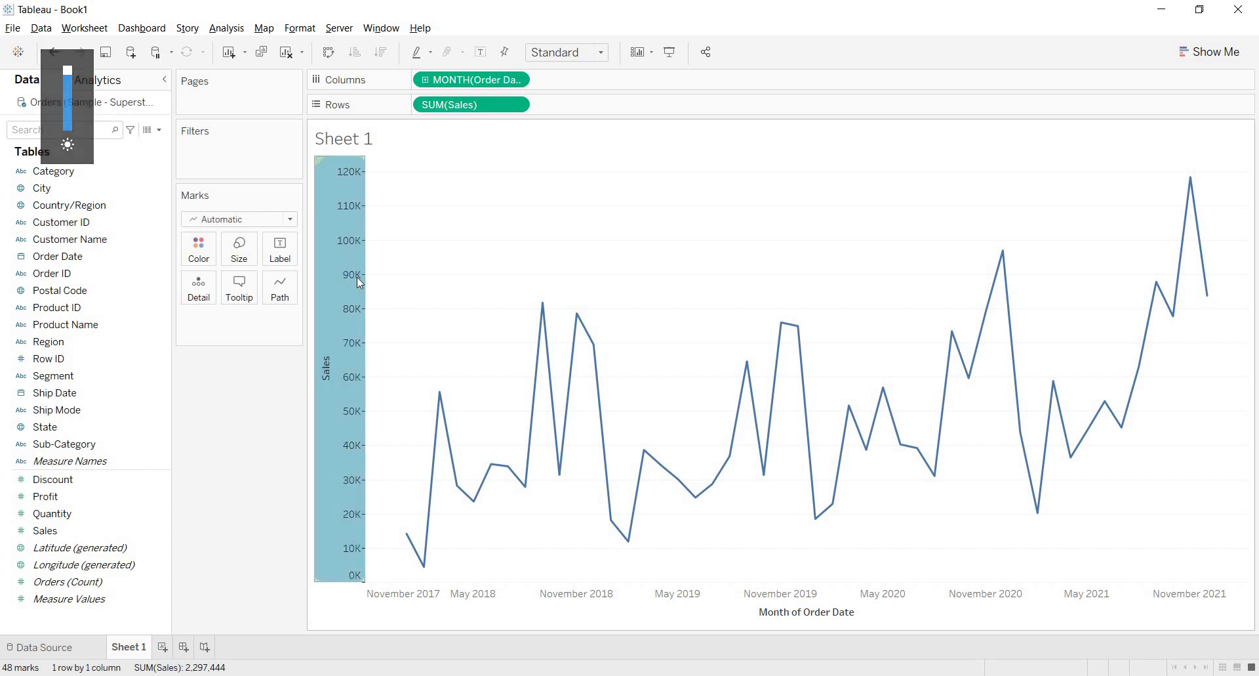
pyautogui.click(408, 378)
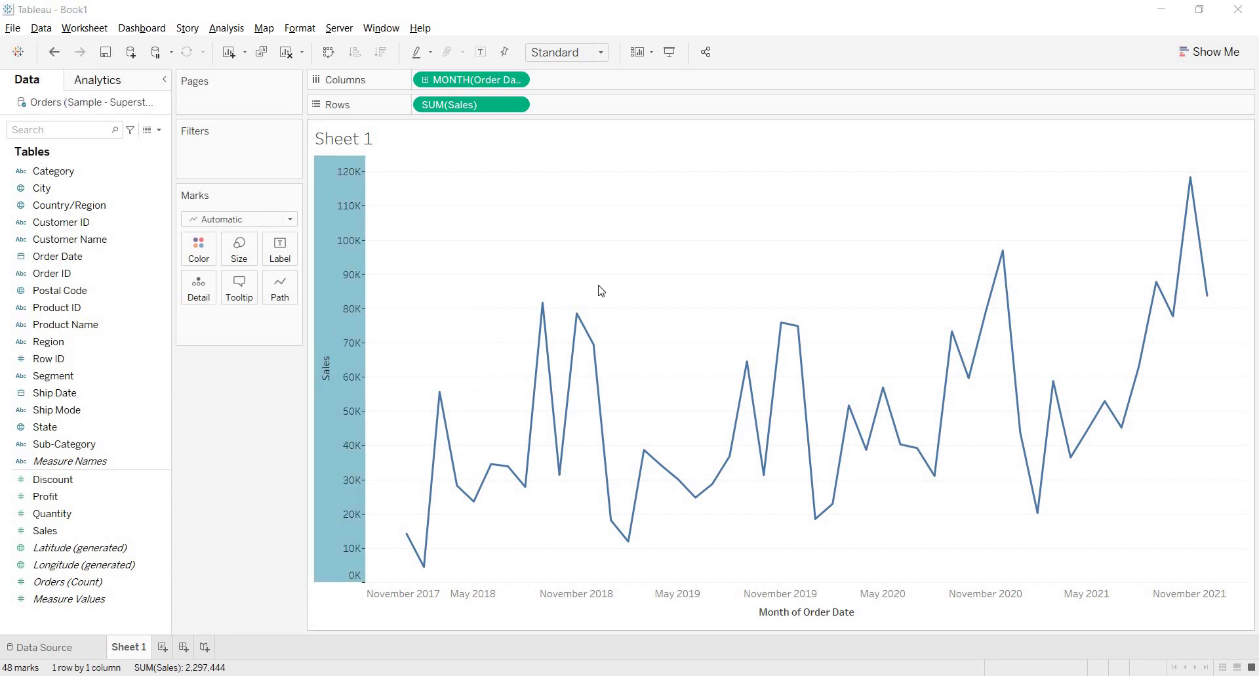
pyautogui.click(691, 269)
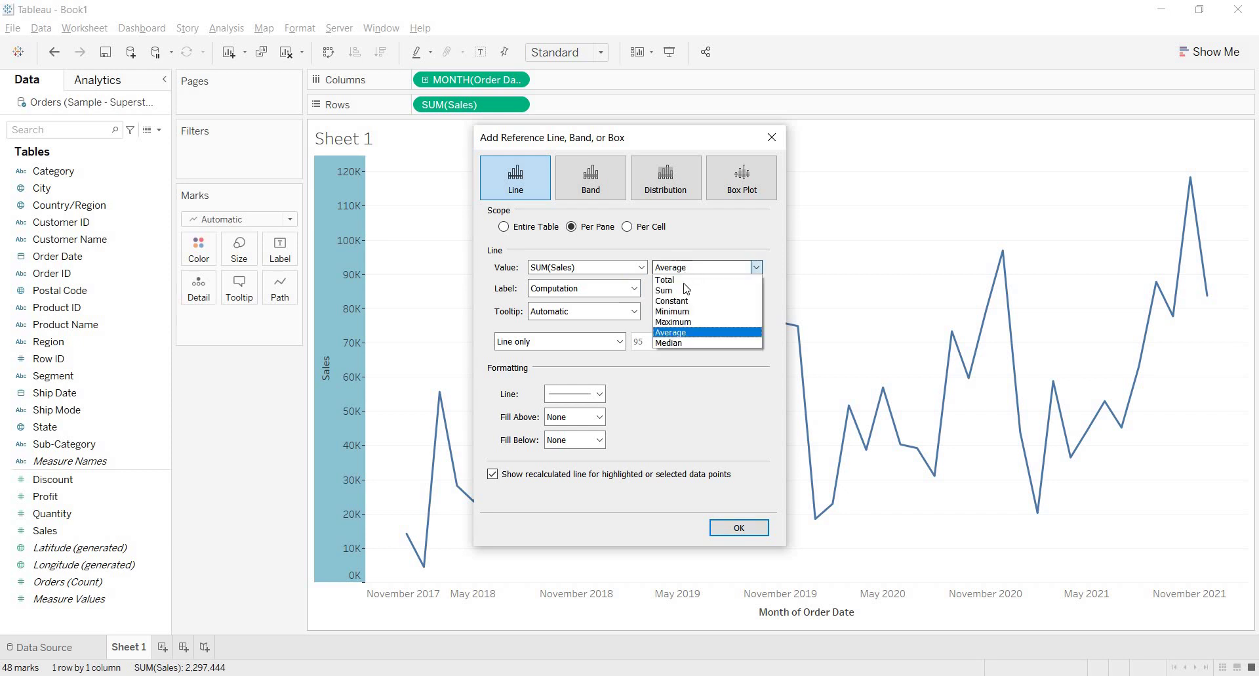
pyautogui.click(688, 301)
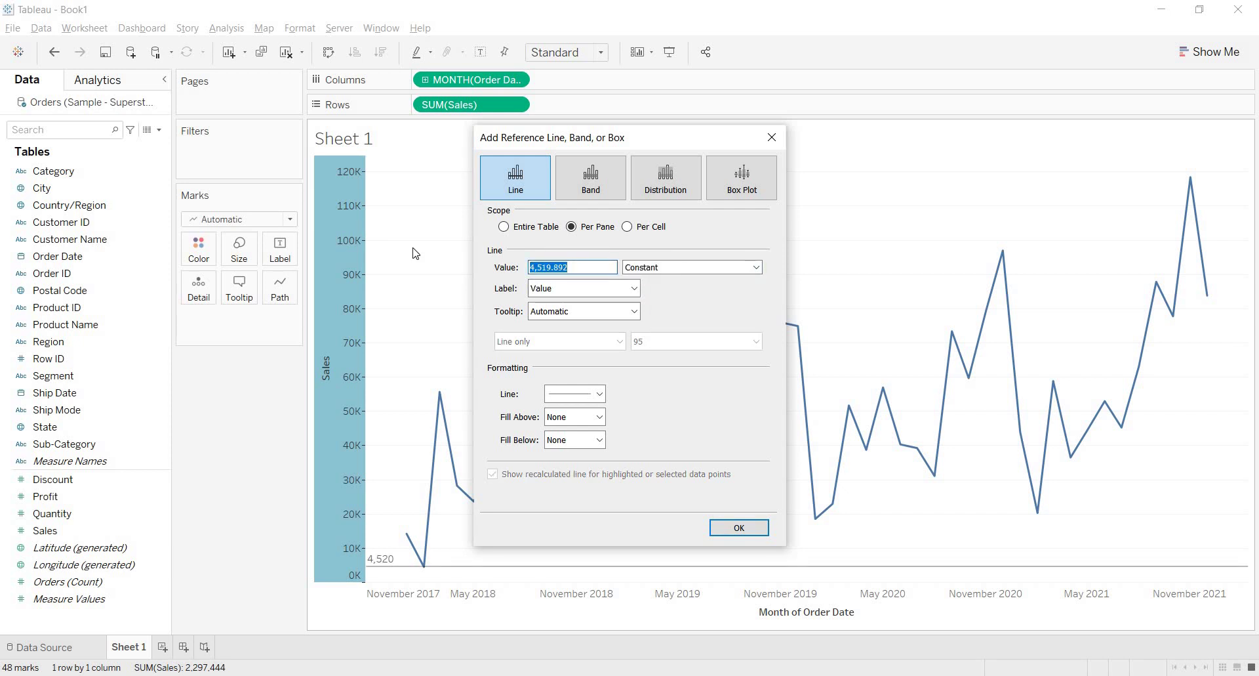
pyautogui.write('50000')
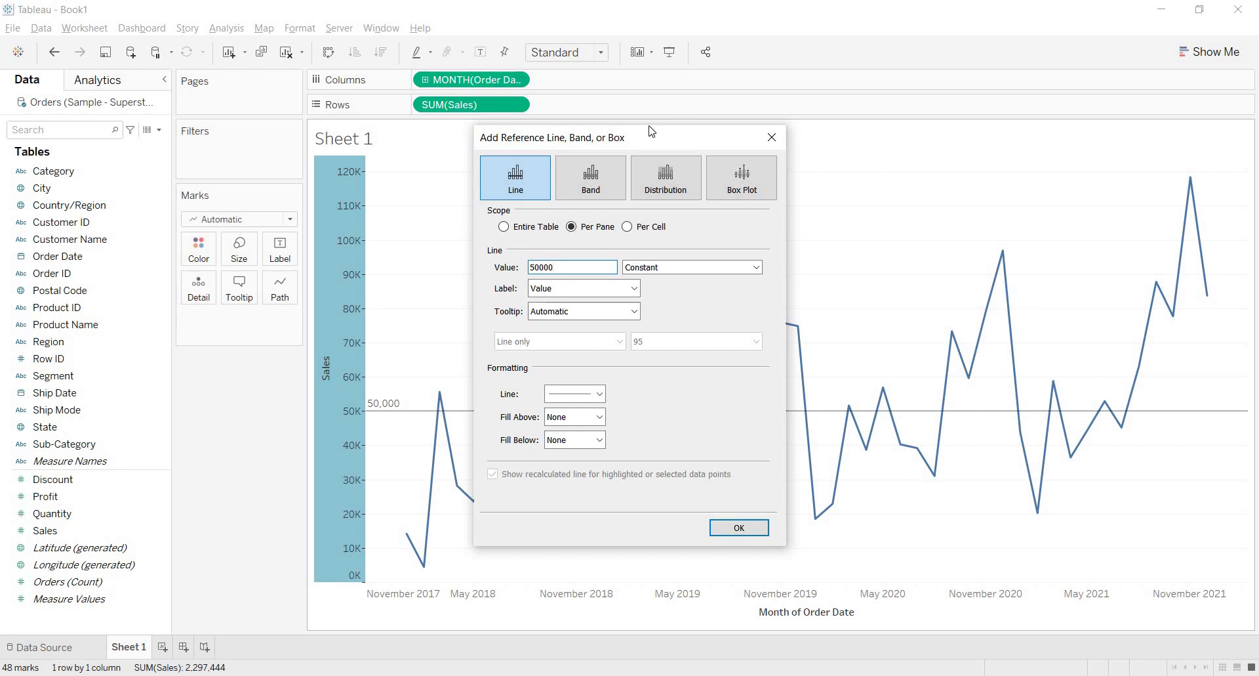
pyautogui.moveTo(565, 139); pyautogui.dragTo(931, 116)
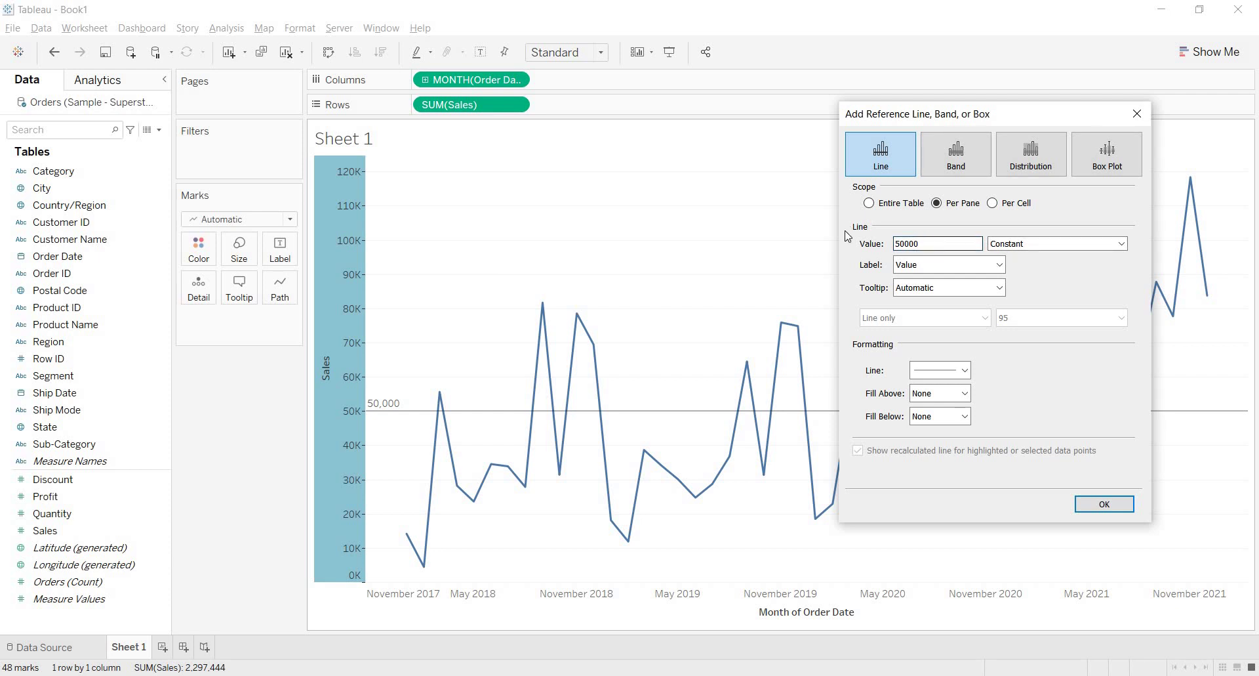
pyautogui.click(1104, 504)
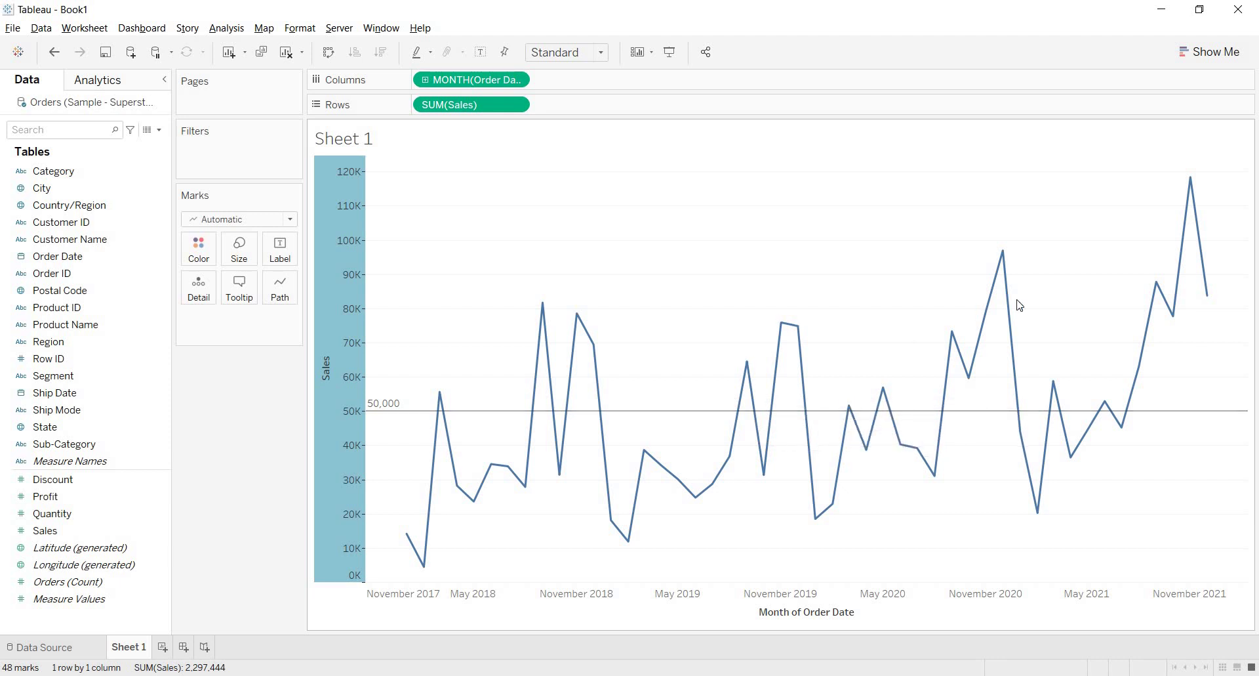
pyautogui.moveTo(1208, 299)
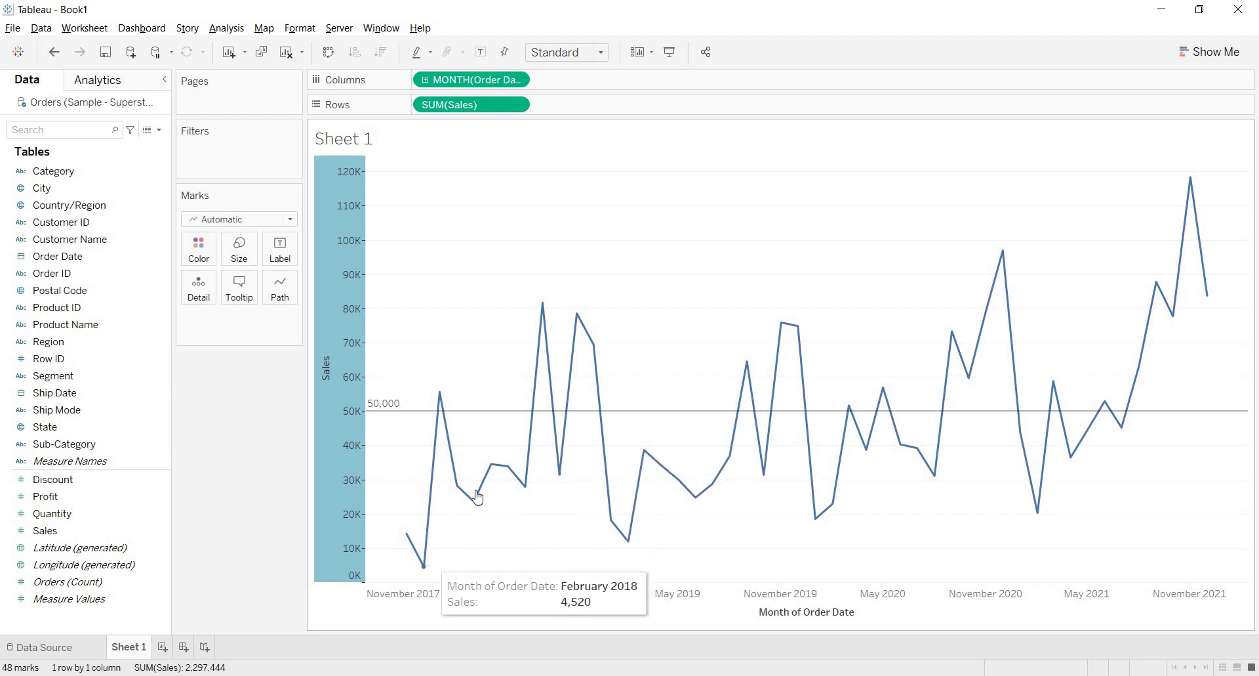
pyautogui.moveTo(566, 403)
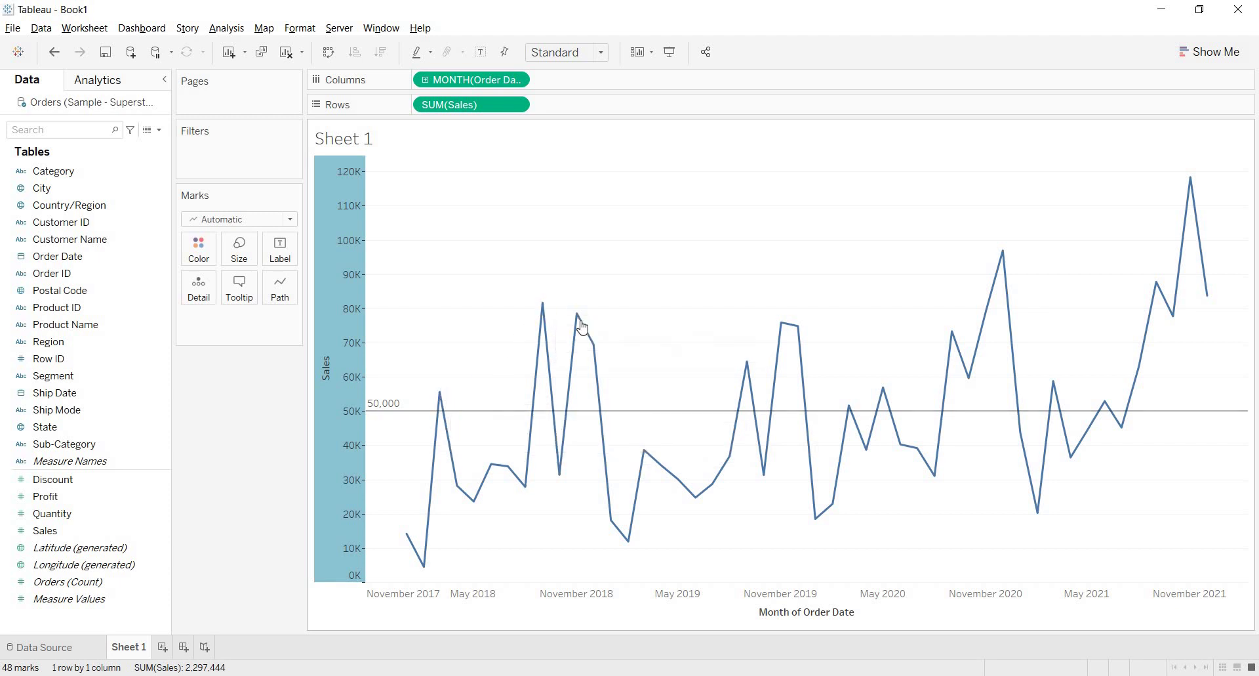
pyautogui.moveTo(751, 381)
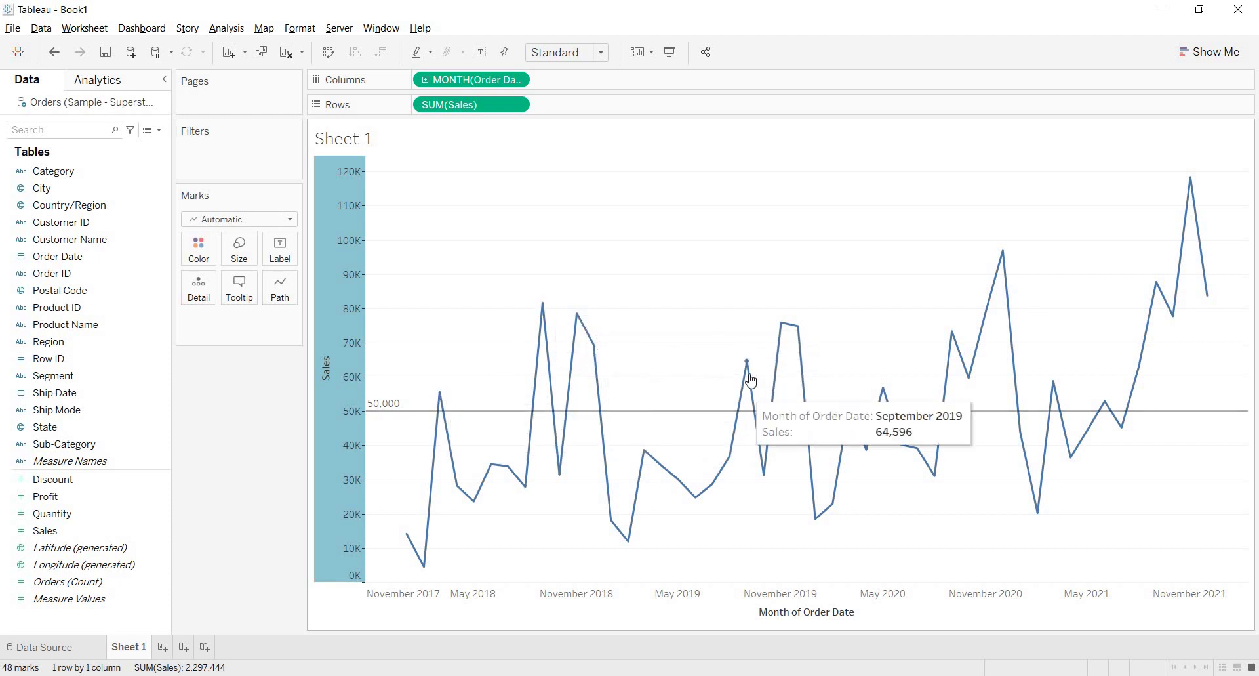
pyautogui.moveTo(850, 407)
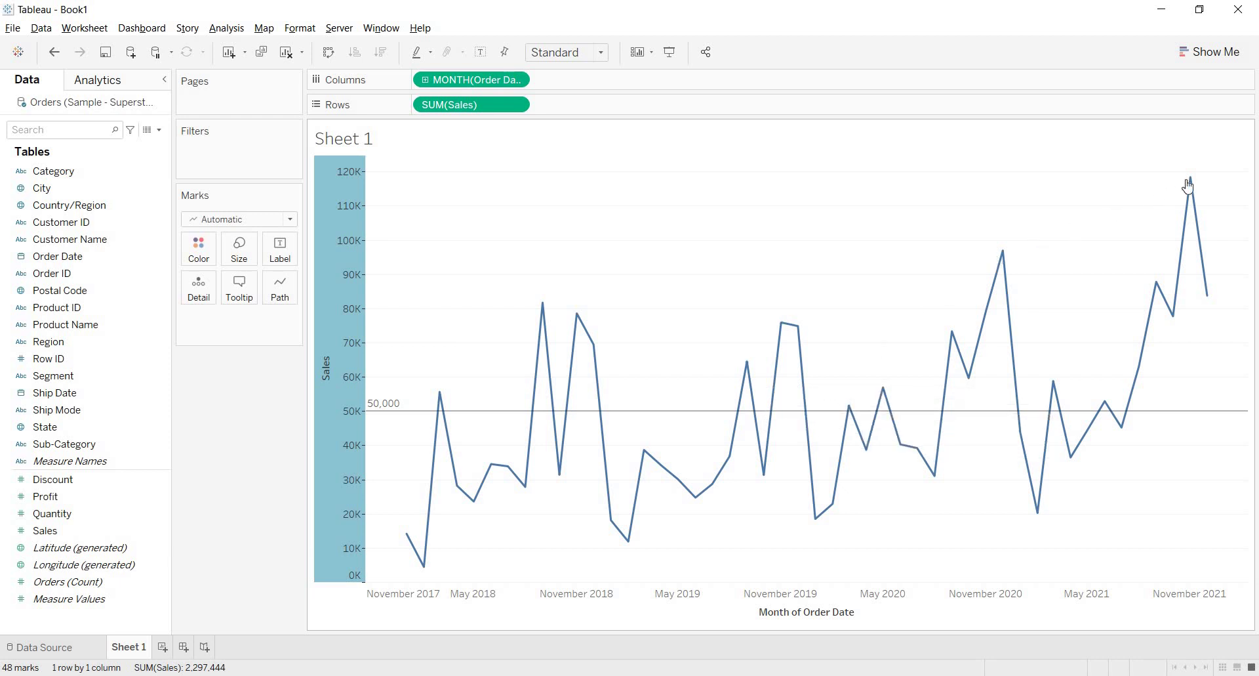
pyautogui.moveTo(1192, 182)
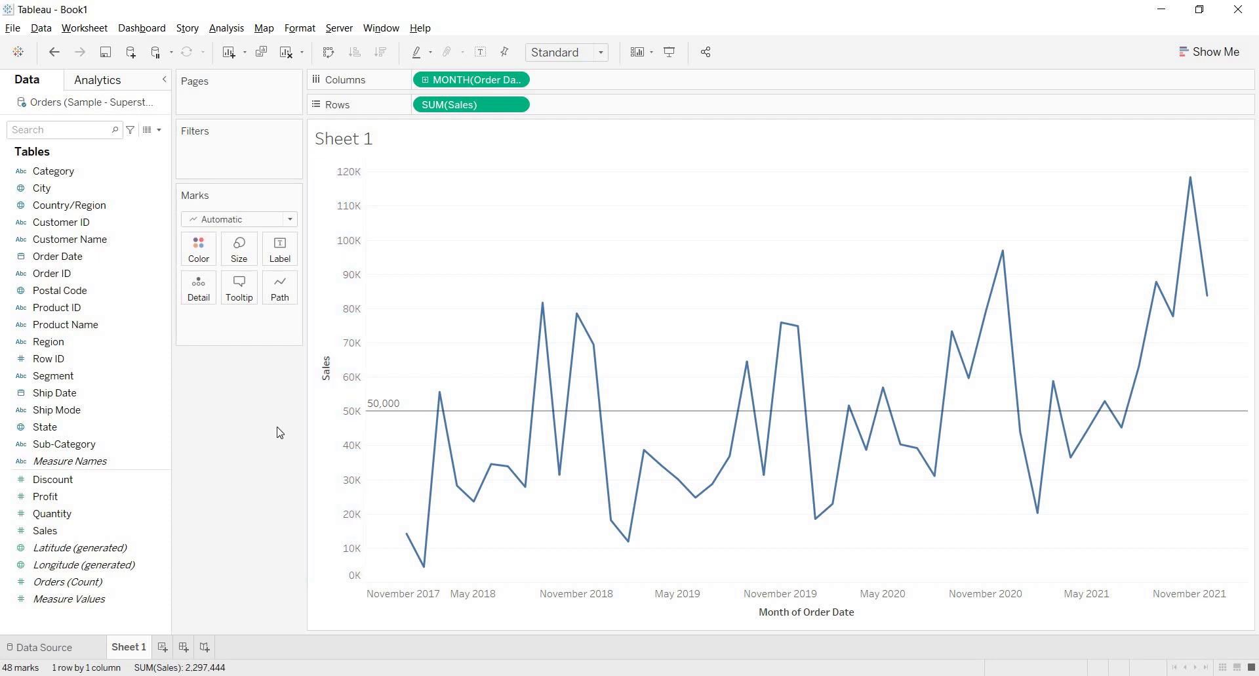
# - Write the sales>50000 calculated field: if SUM(Sales)>50000 then SUM(Sales) END
pyautogui.click(161, 130)
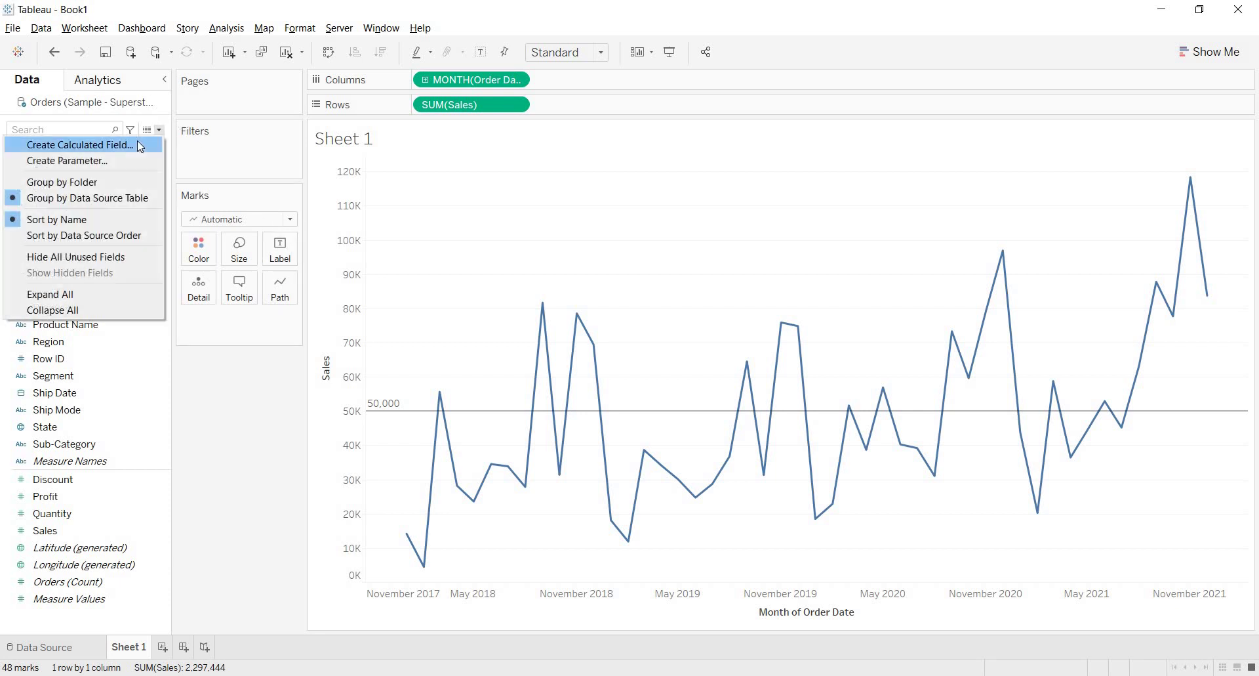
pyautogui.click(136, 140)
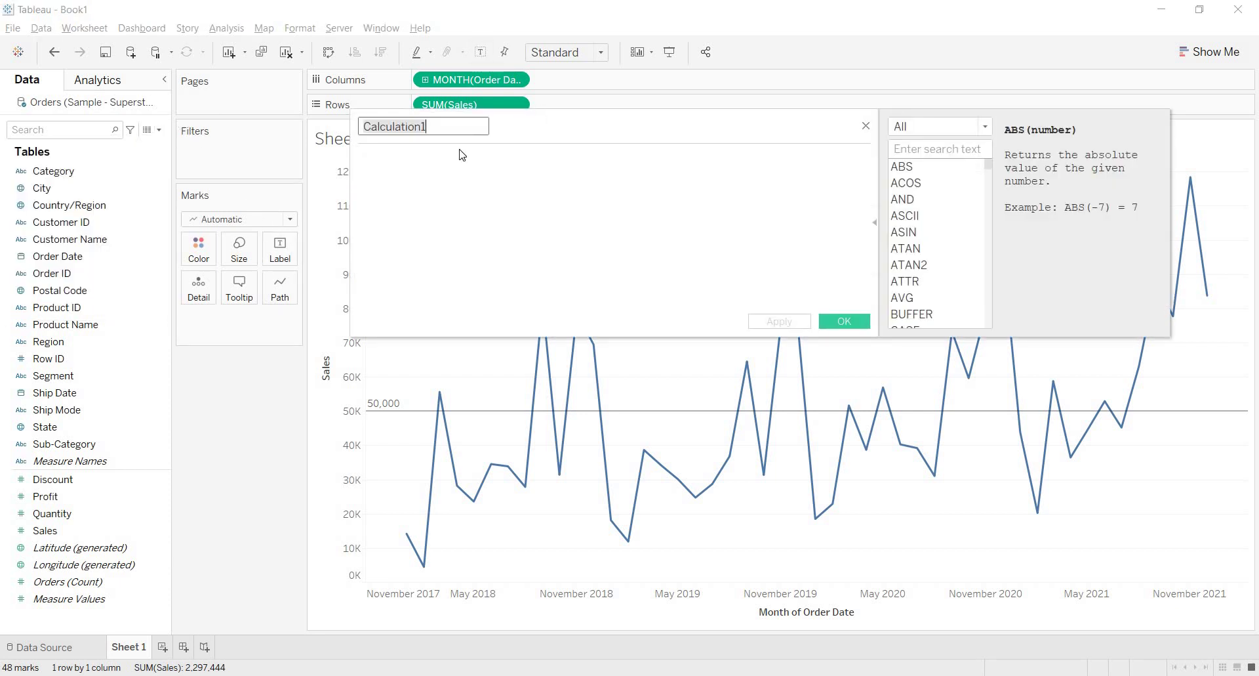
pyautogui.write('sales>50000')
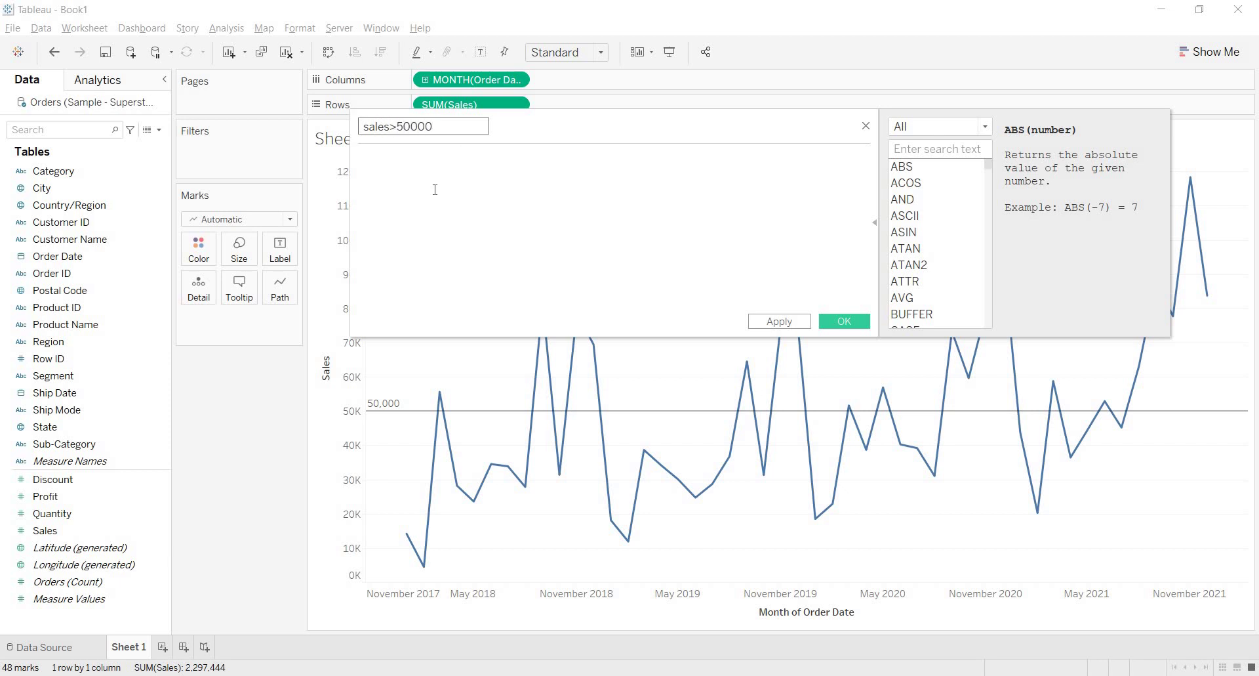
pyautogui.click(435, 190)
pyautogui.write('if SUM(sa')
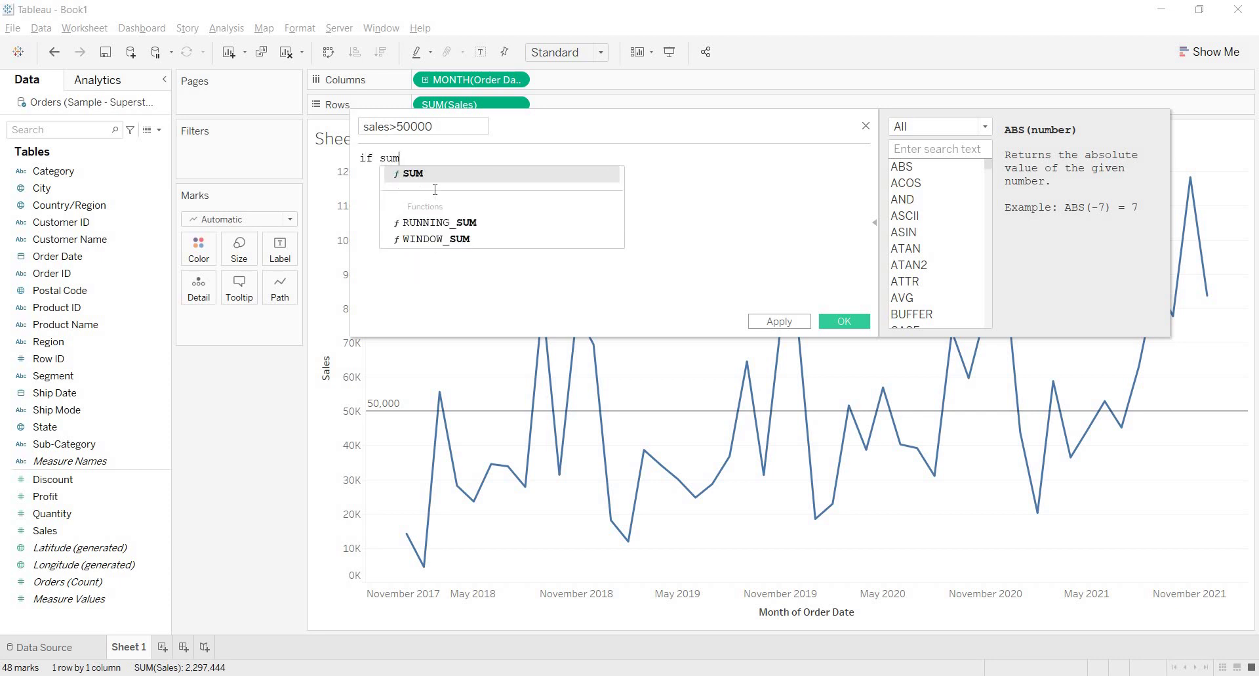
pyautogui.press('Return')
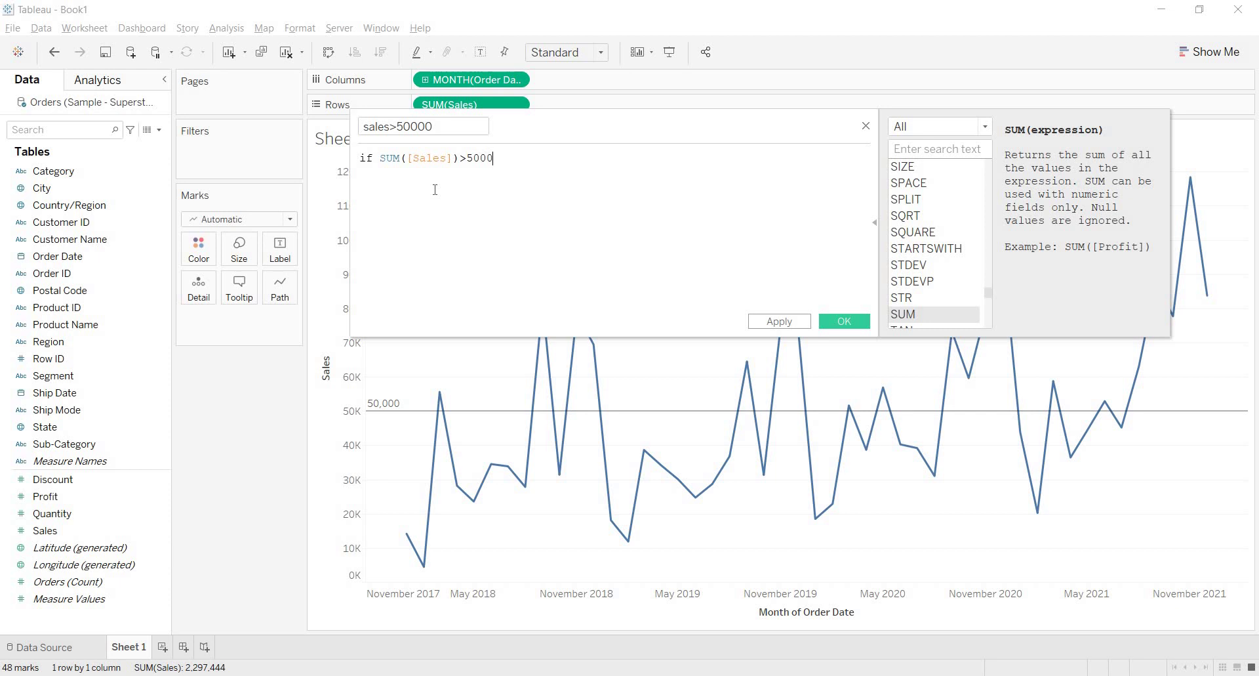
pyautogui.write('>50000 then SUM(sal')
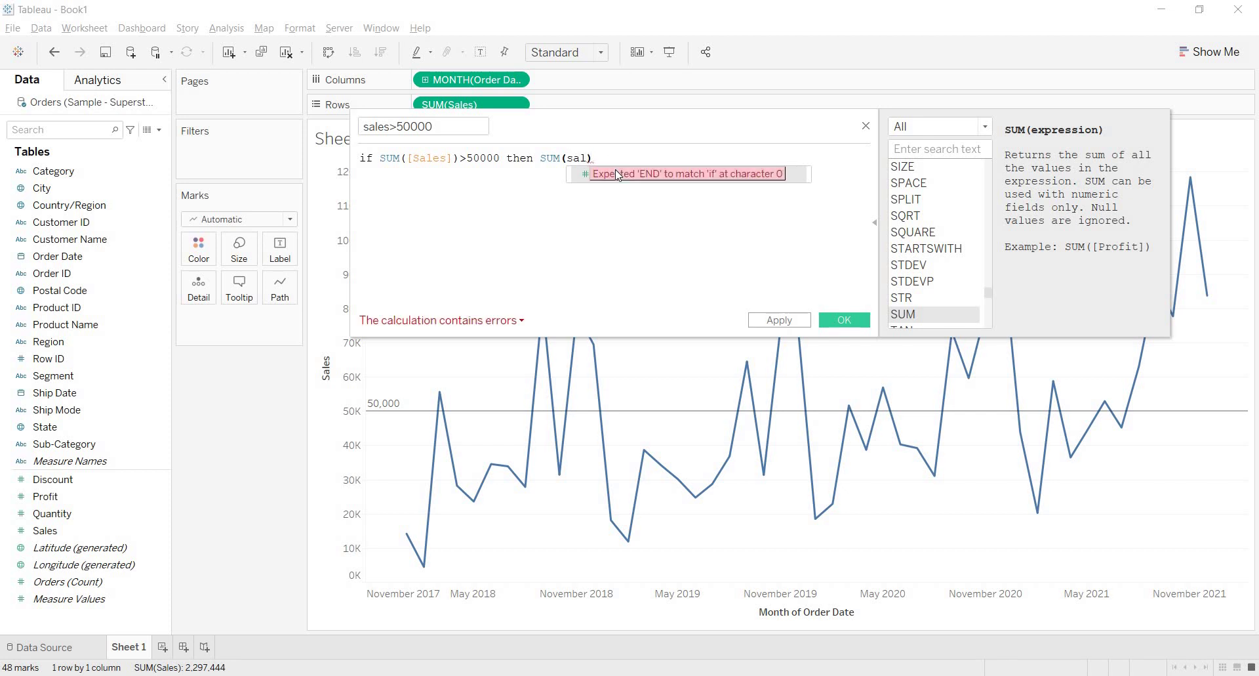
pyautogui.click(616, 172)
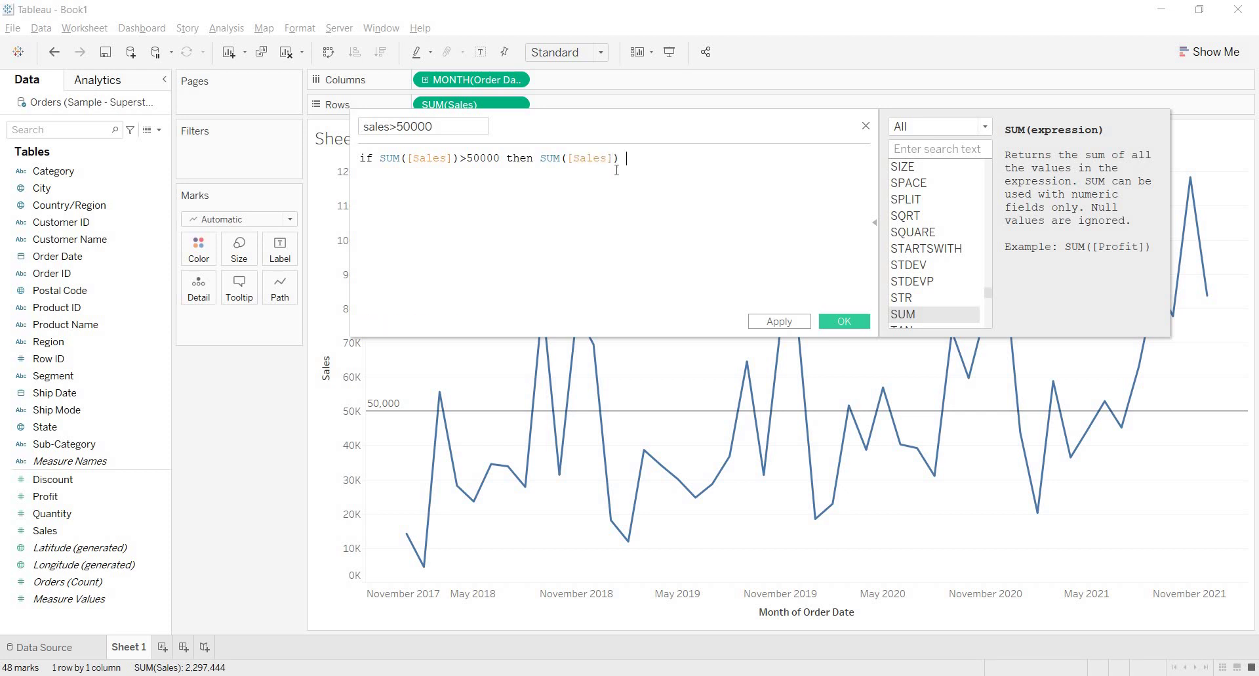
pyautogui.write('end')
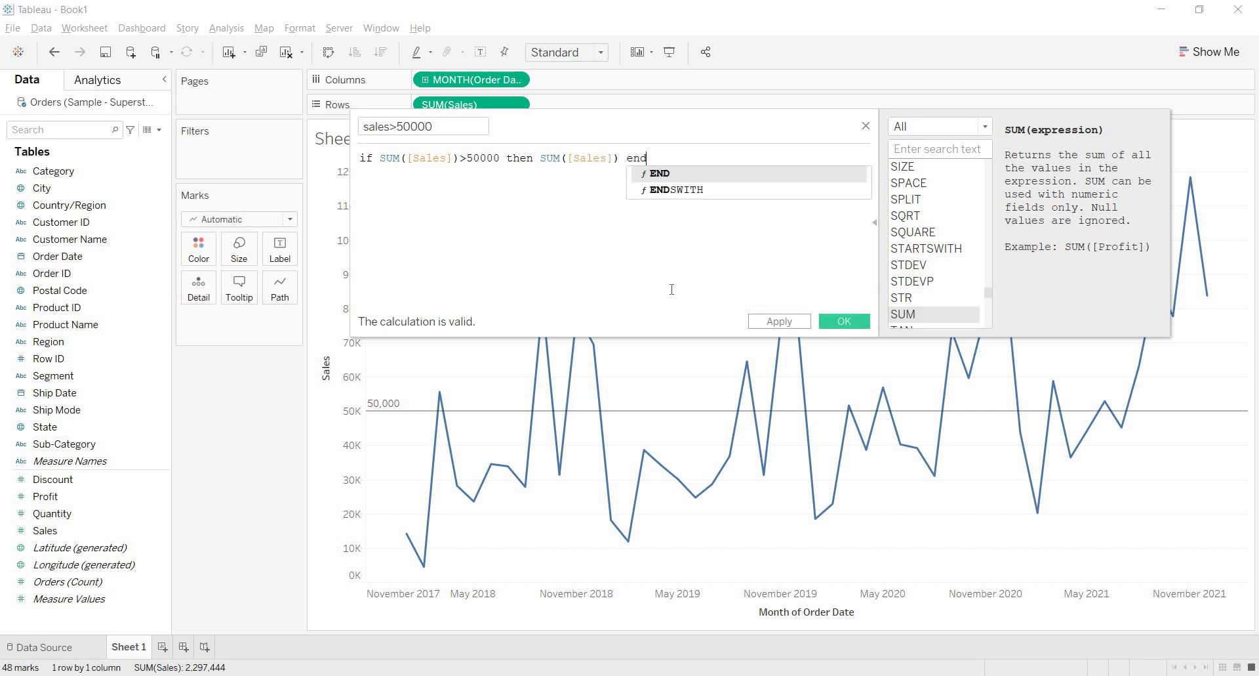
pyautogui.press('Return')
# - Save sales>50000 and use it as the line's labels, marking months above 50,000
pyautogui.click(789, 322)
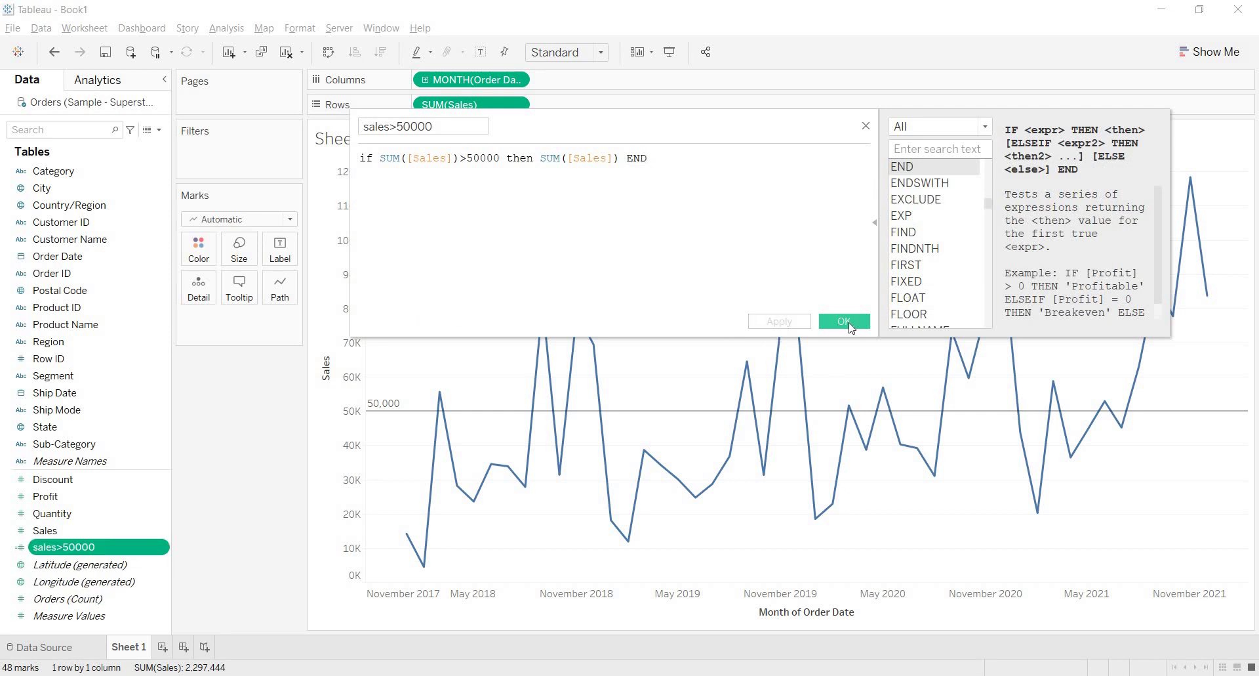
pyautogui.click(844, 322)
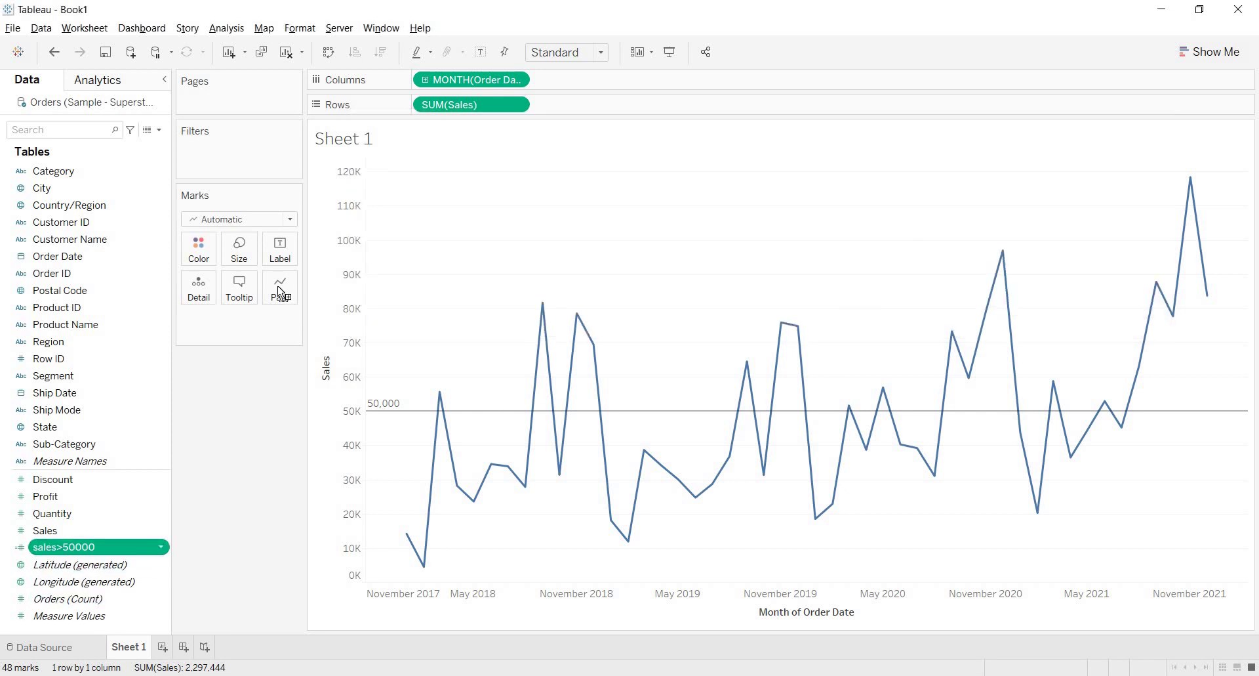
pyautogui.moveTo(281, 292); pyautogui.dragTo(280, 250)
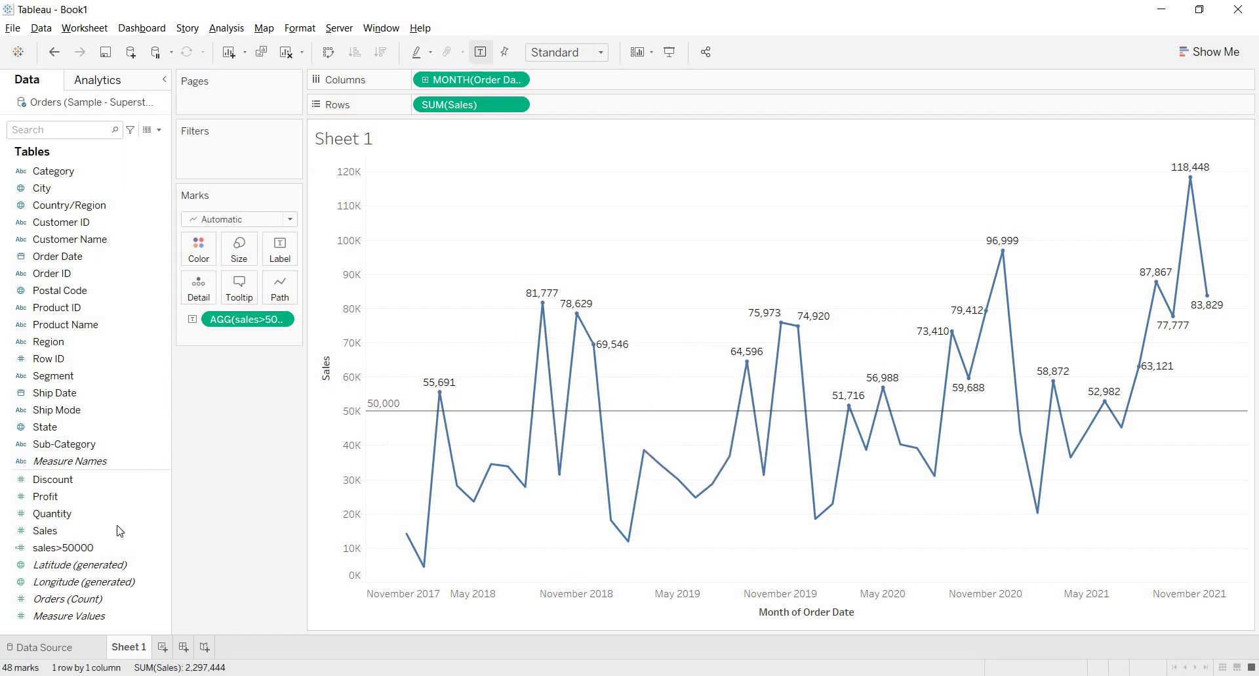
# - Check the sales>50000 formula without changes, then drop its pill from the Marks card
pyautogui.rightClick(112, 543)
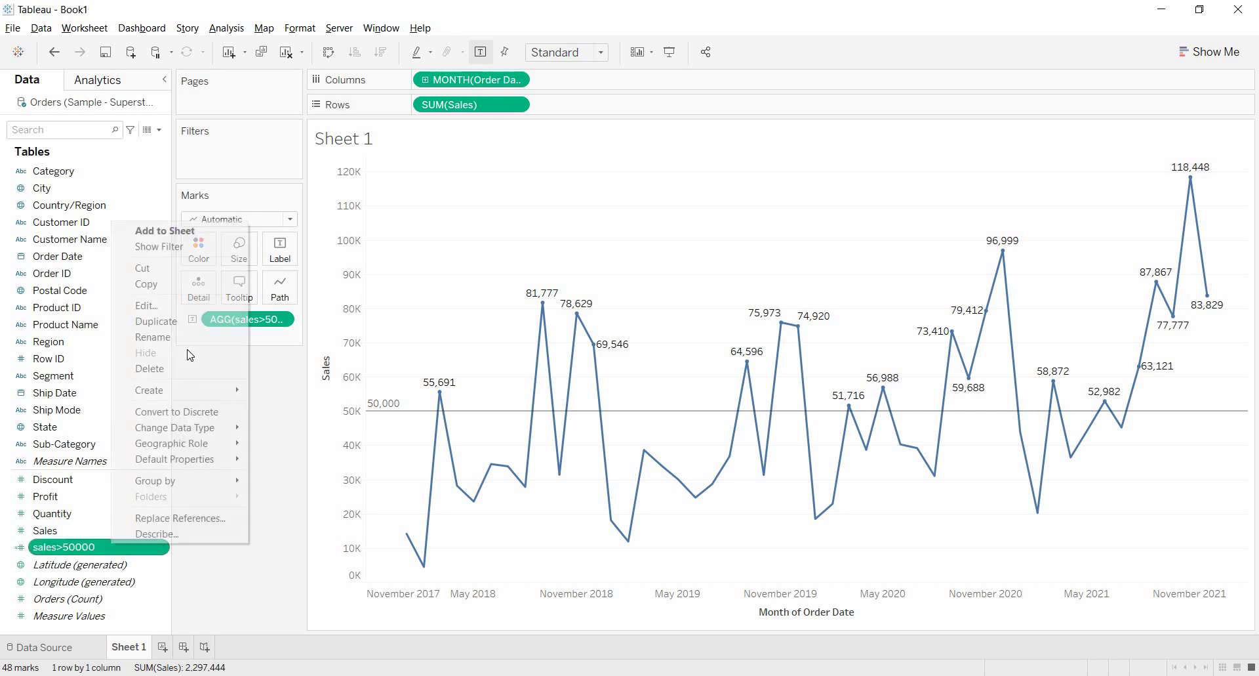
pyautogui.click(203, 305)
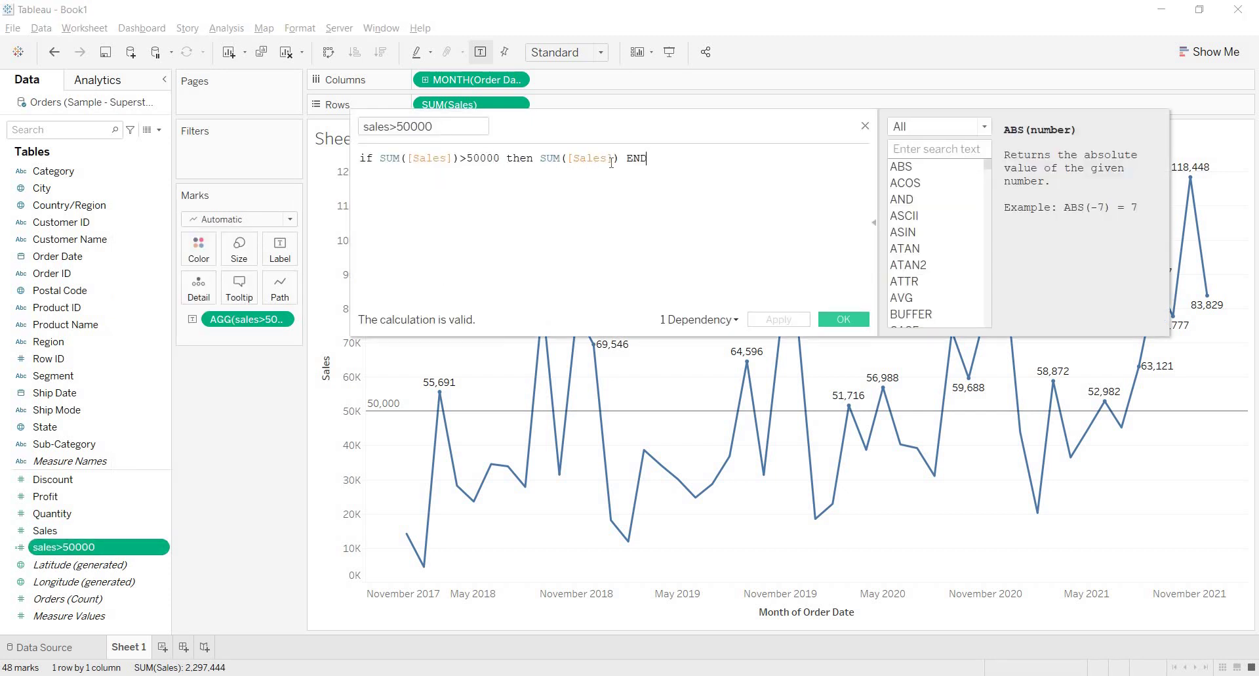
pyautogui.click(865, 128)
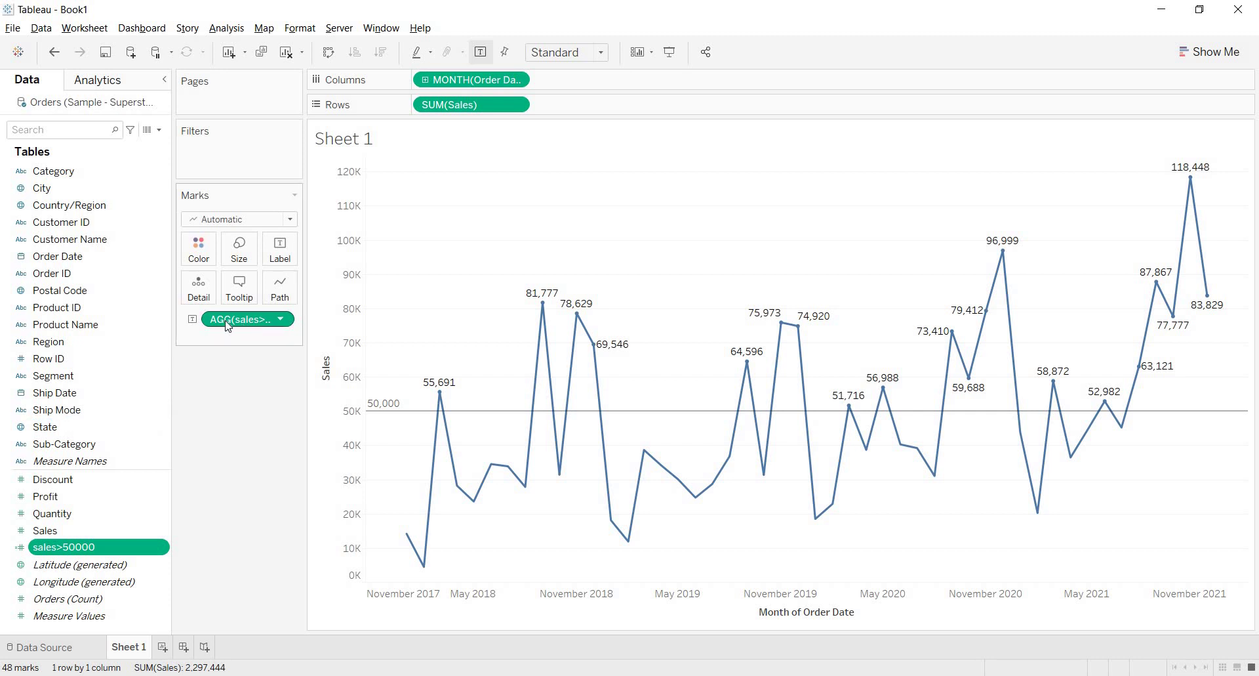
pyautogui.moveTo(228, 326); pyautogui.dragTo(249, 485)
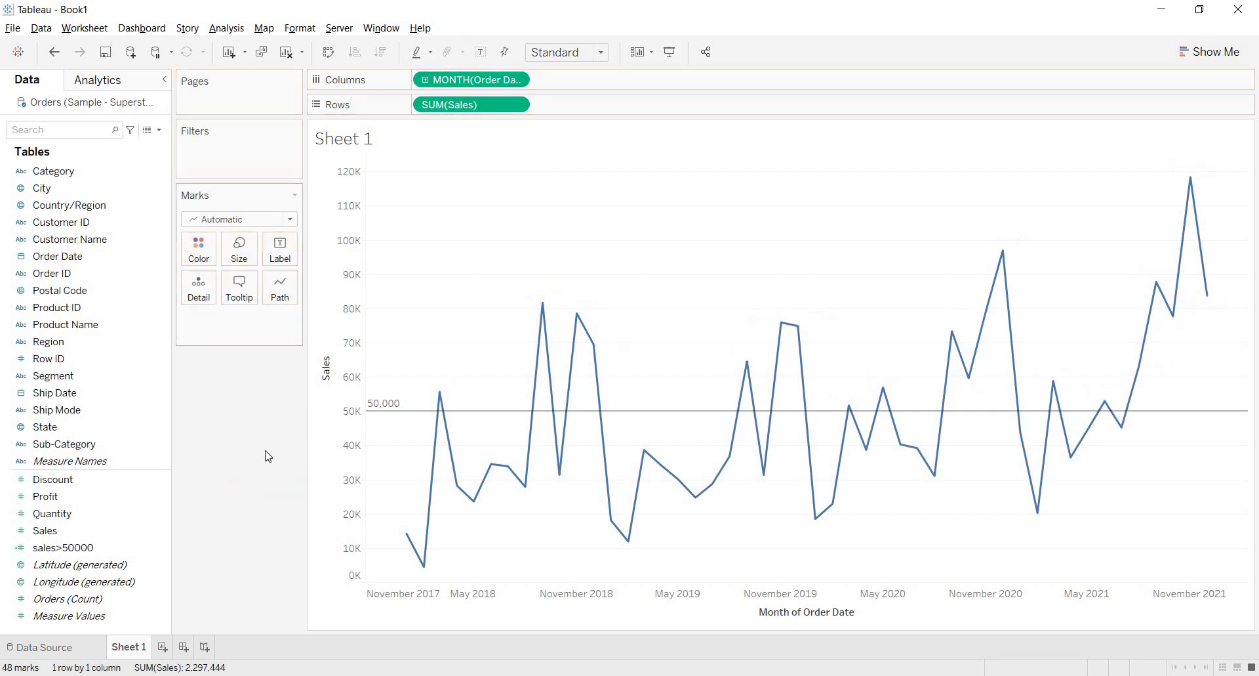
# - Start a new calculated field named 'rank-min value'
pyautogui.click(159, 129)
pyautogui.click(139, 145)
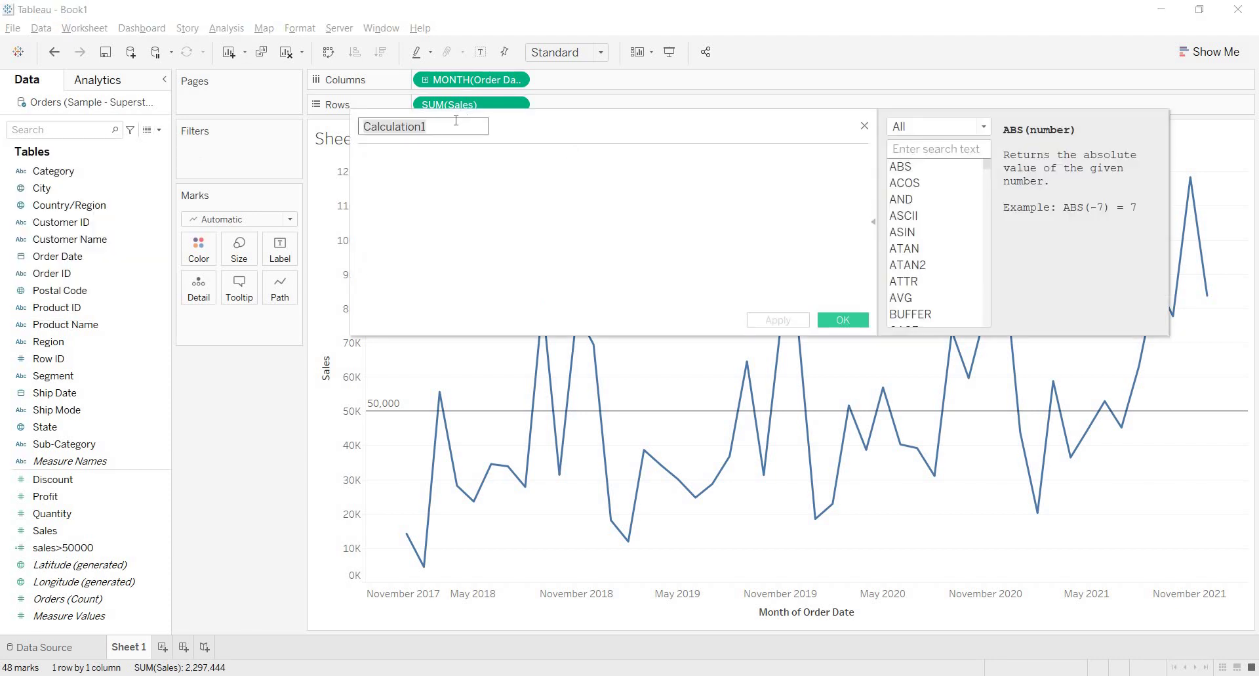
pyautogui.write('rank')
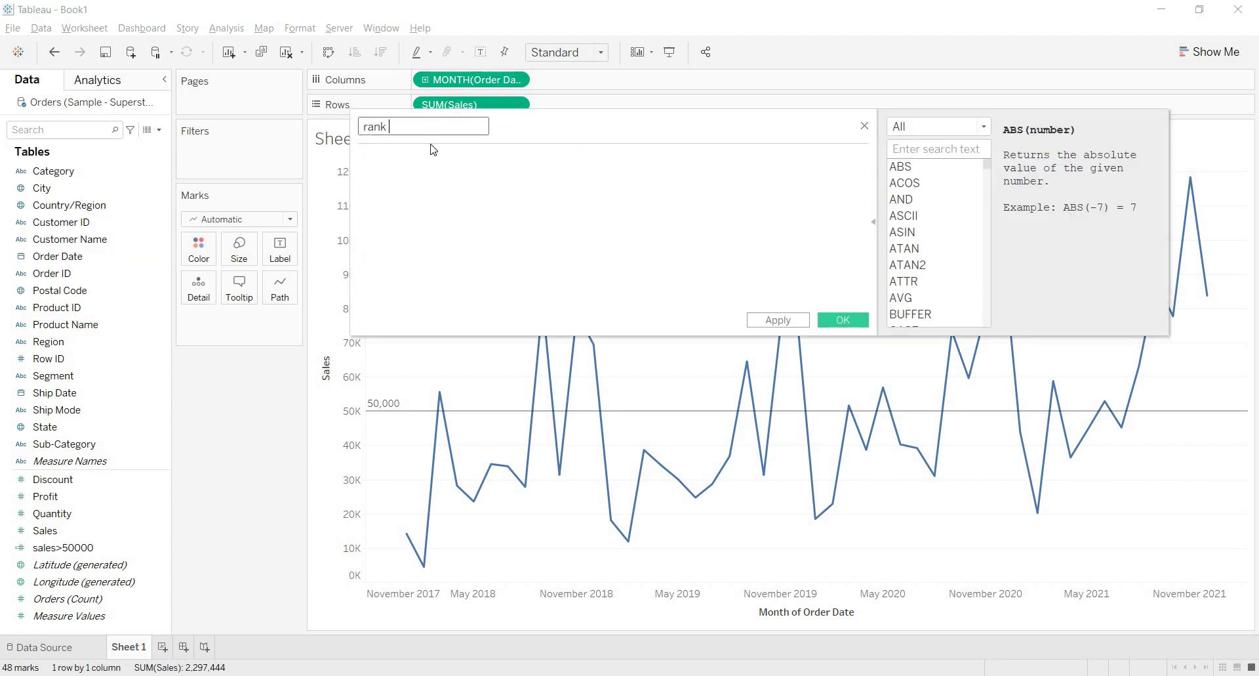
pyautogui.click(424, 174)
pyautogui.click(428, 129)
pyautogui.write('-min value')
# - Enter the formula RANK([sales>50000],'asc') and apply it
pyautogui.click(442, 171)
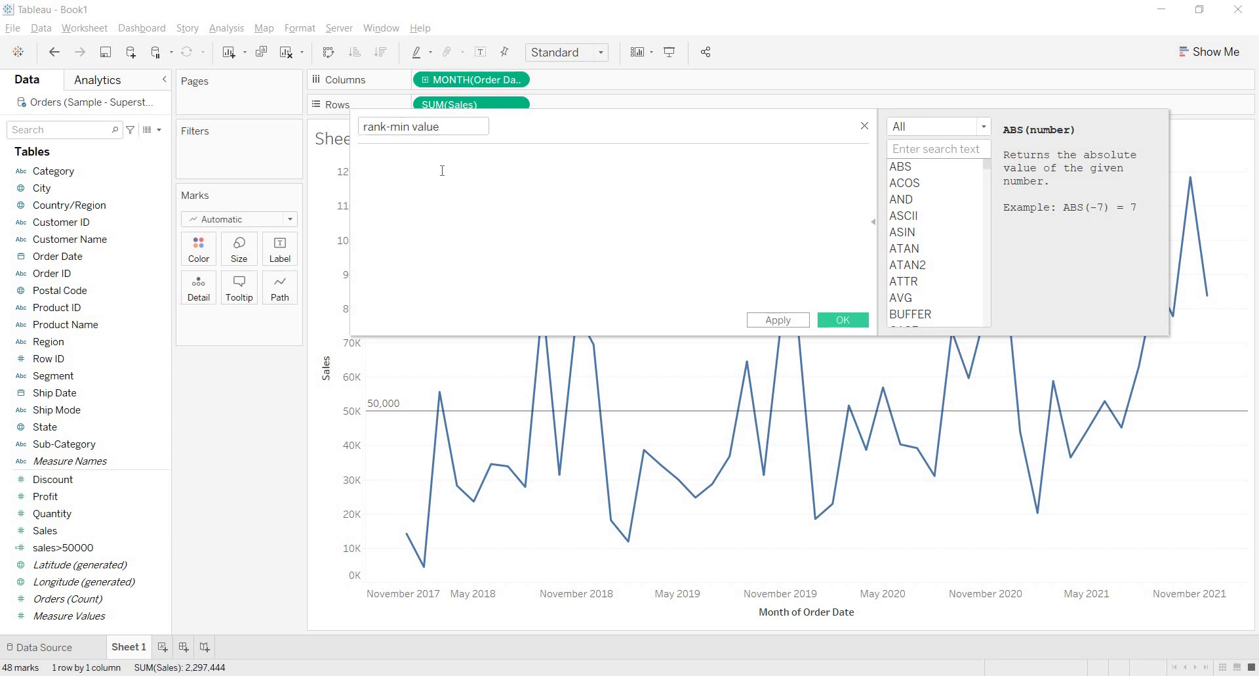
pyautogui.write('rank')
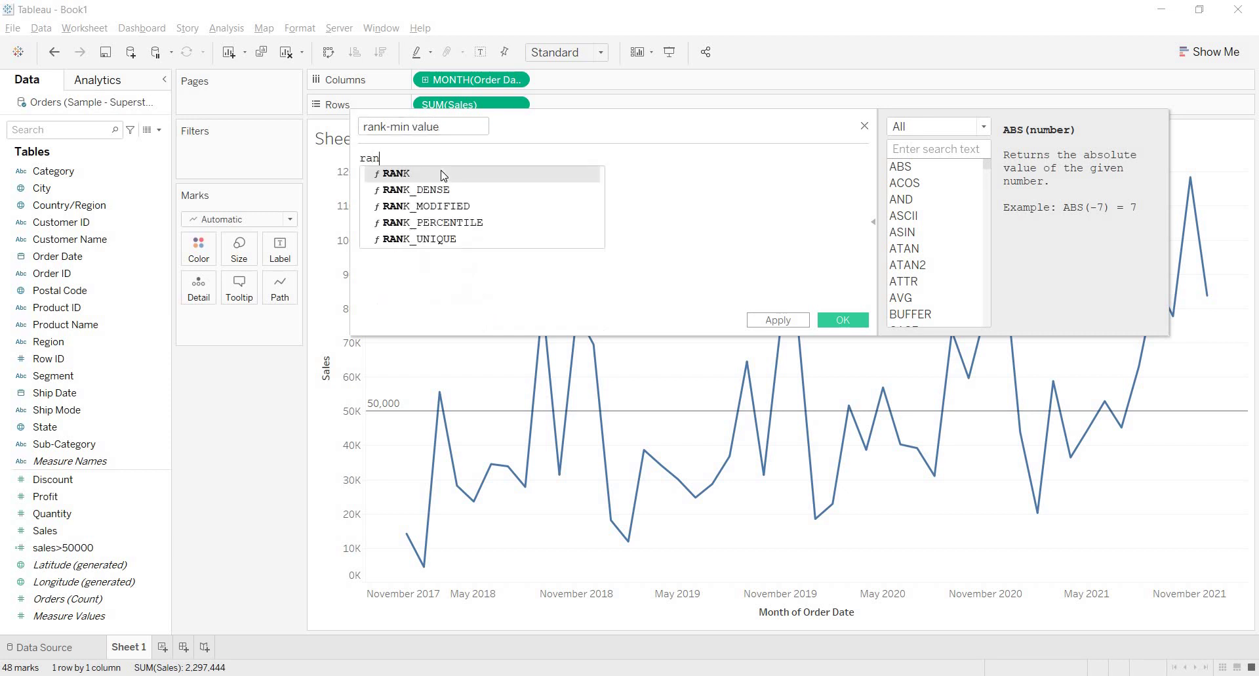
pyautogui.press('BackSpace')
pyautogui.press('BackSpace')
pyautogui.press('BackSpace')
pyautogui.press('BackSpace')
pyautogui.press('BackSpace')
pyautogui.write('ran')
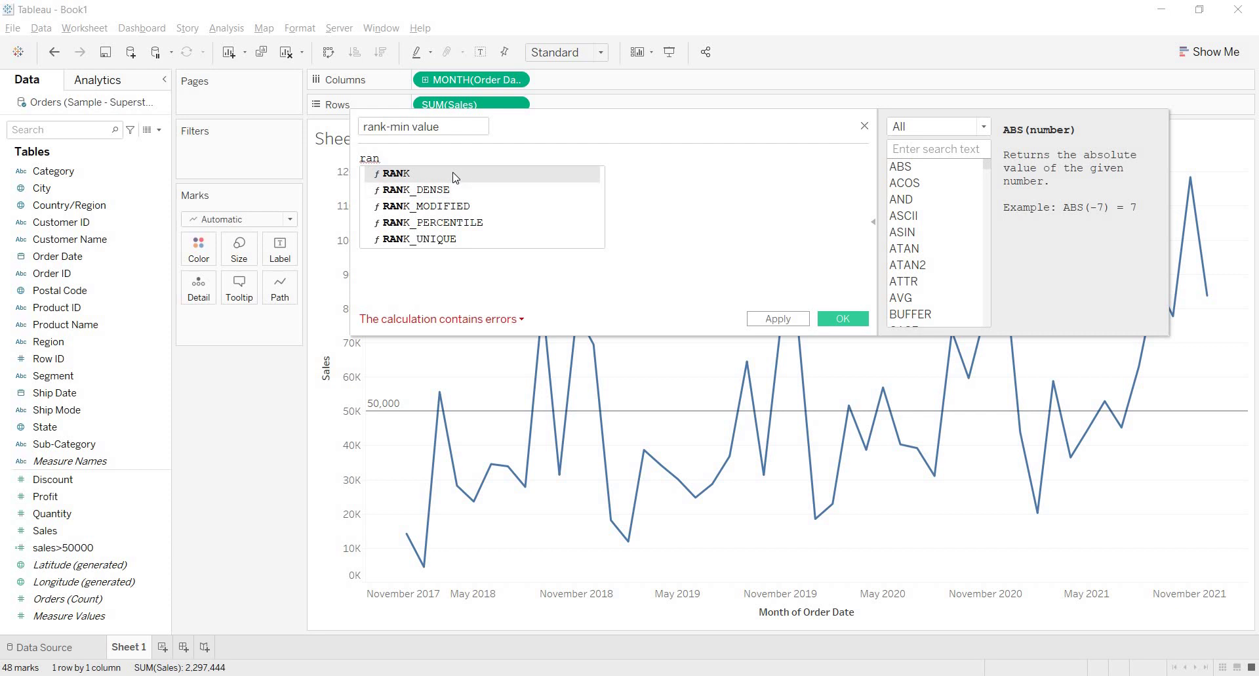
pyautogui.doubleClick(454, 175)
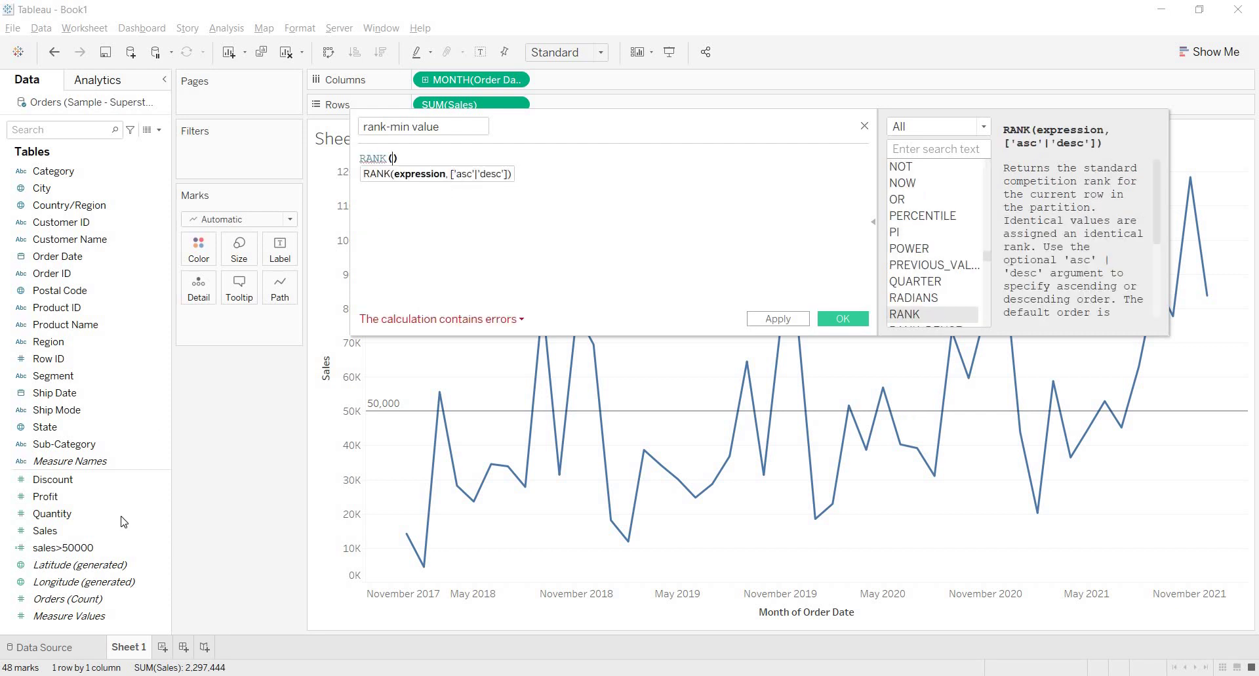
pyautogui.moveTo(61, 550); pyautogui.dragTo(391, 170)
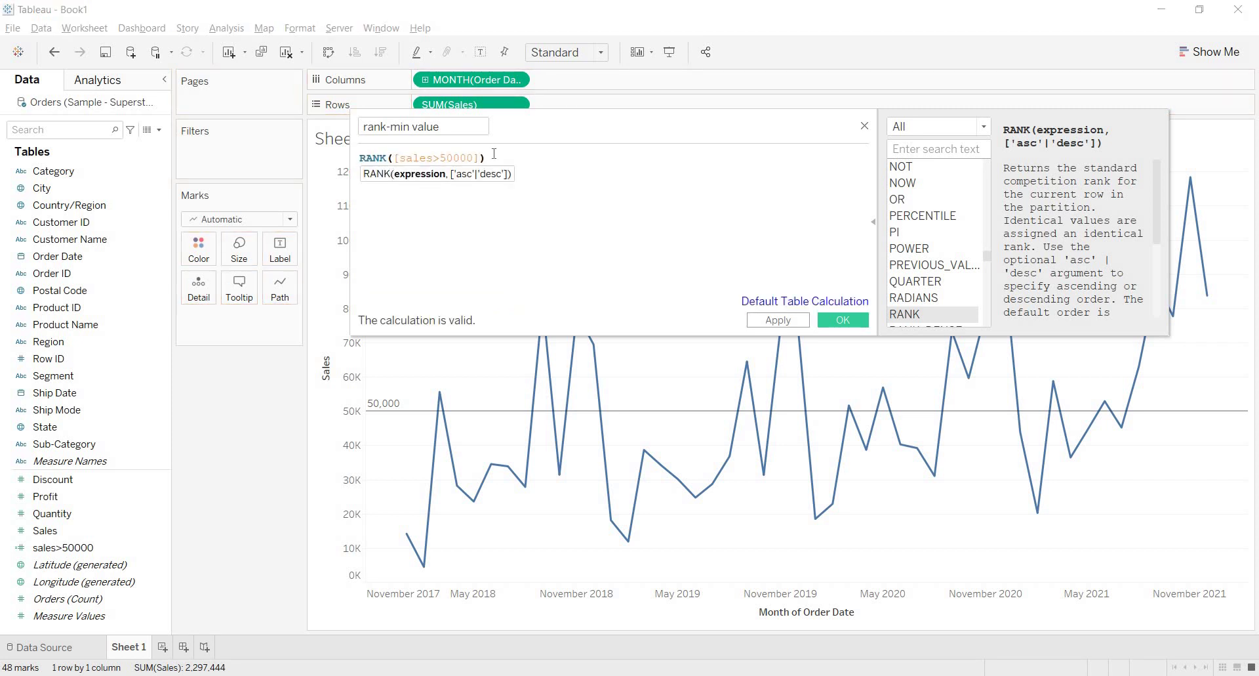
pyautogui.write(',')
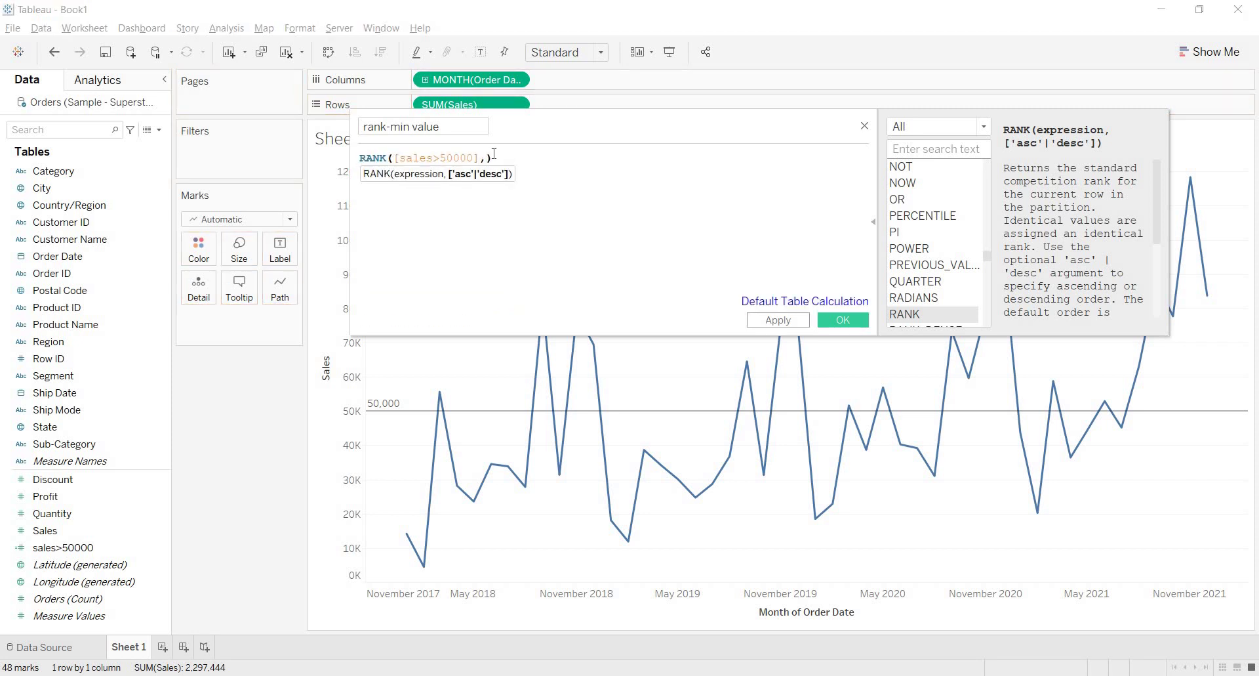
pyautogui.write("'")
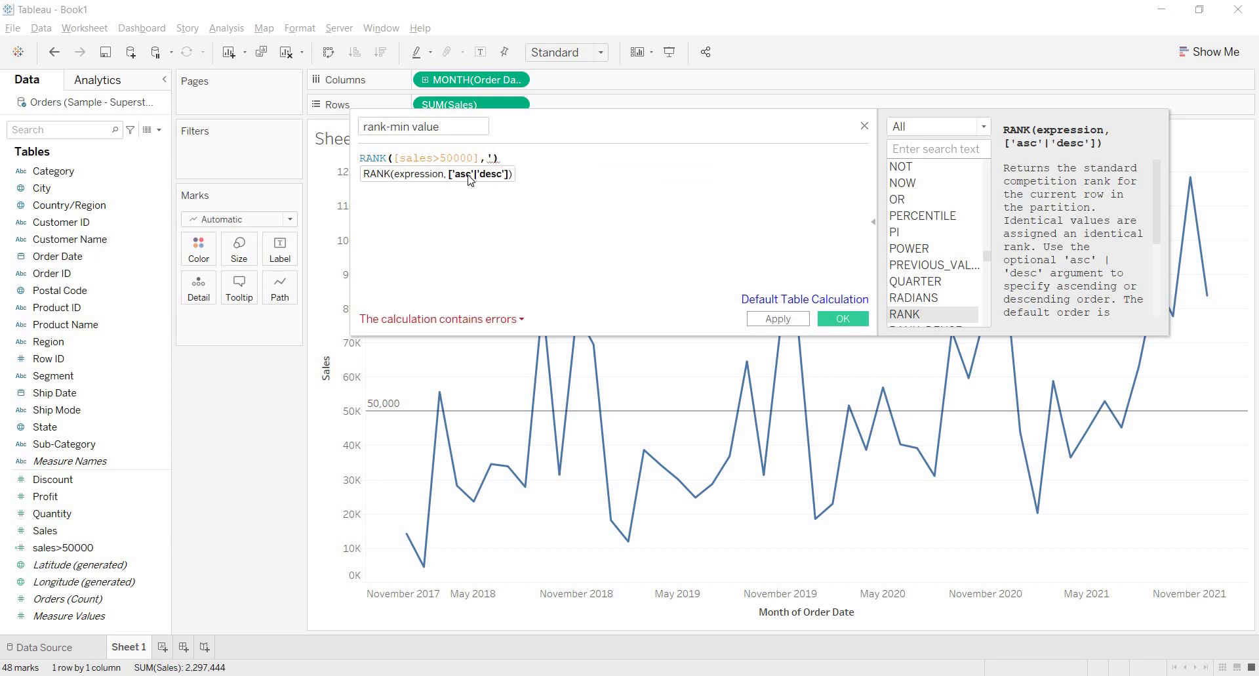
pyautogui.write("asc'")
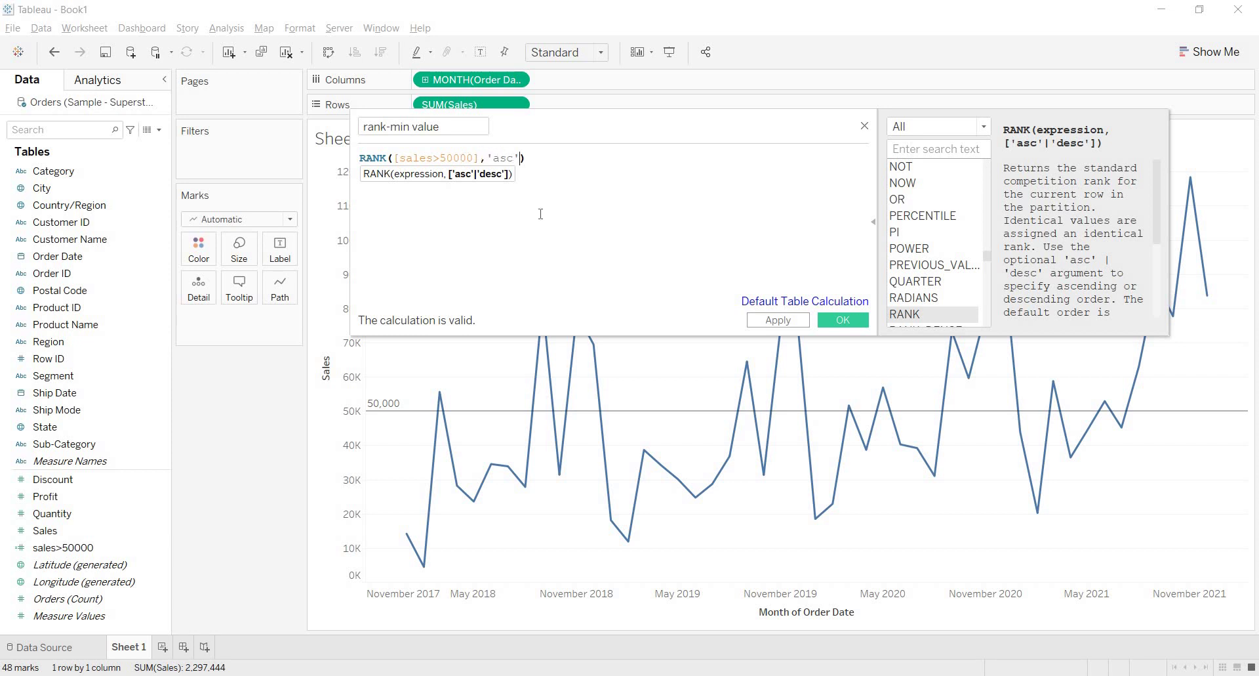
pyautogui.click(778, 319)
pyautogui.click(411, 128)
# - Close rank-min value and start a new calculated field named 'rank-max value'
pyautogui.click(853, 284)
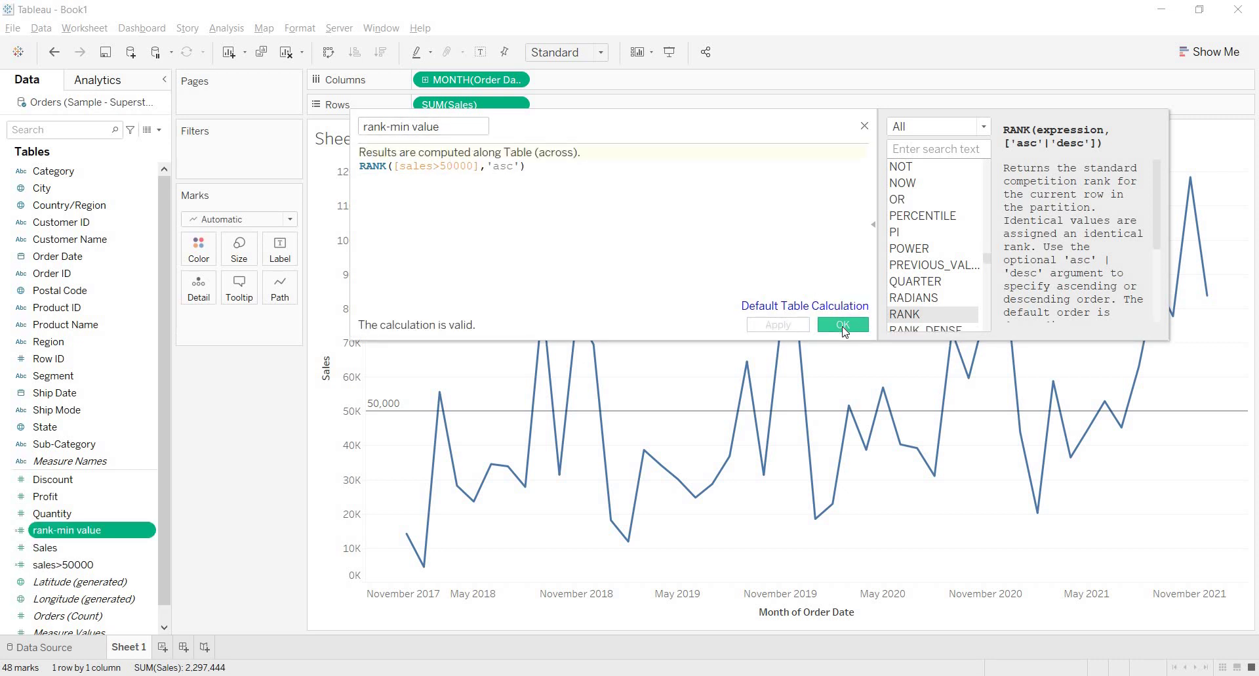
pyautogui.click(843, 325)
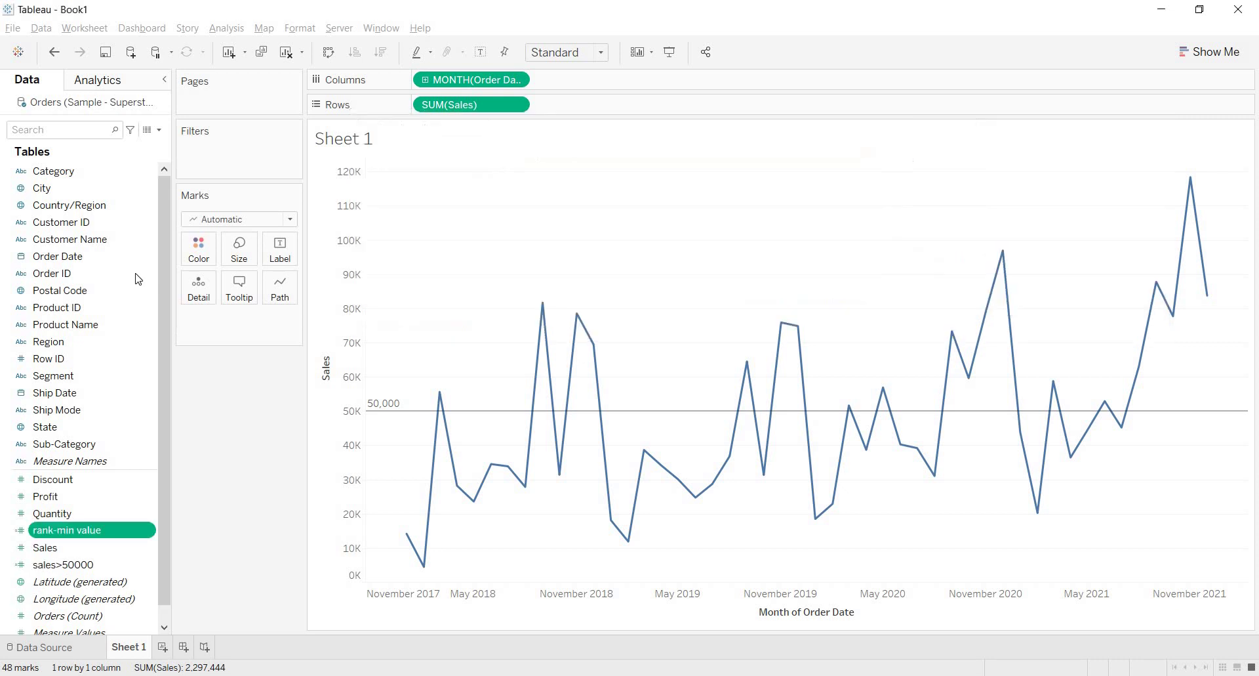
pyautogui.click(160, 133)
pyautogui.click(135, 143)
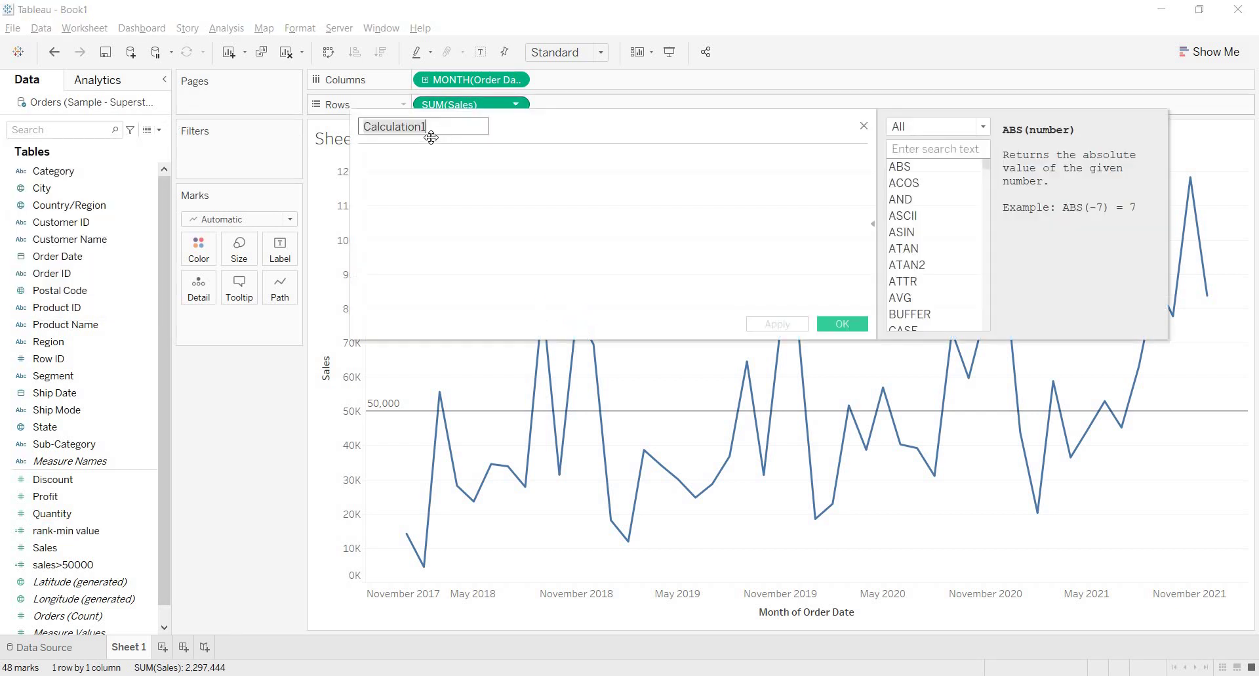
pyautogui.write('rank')
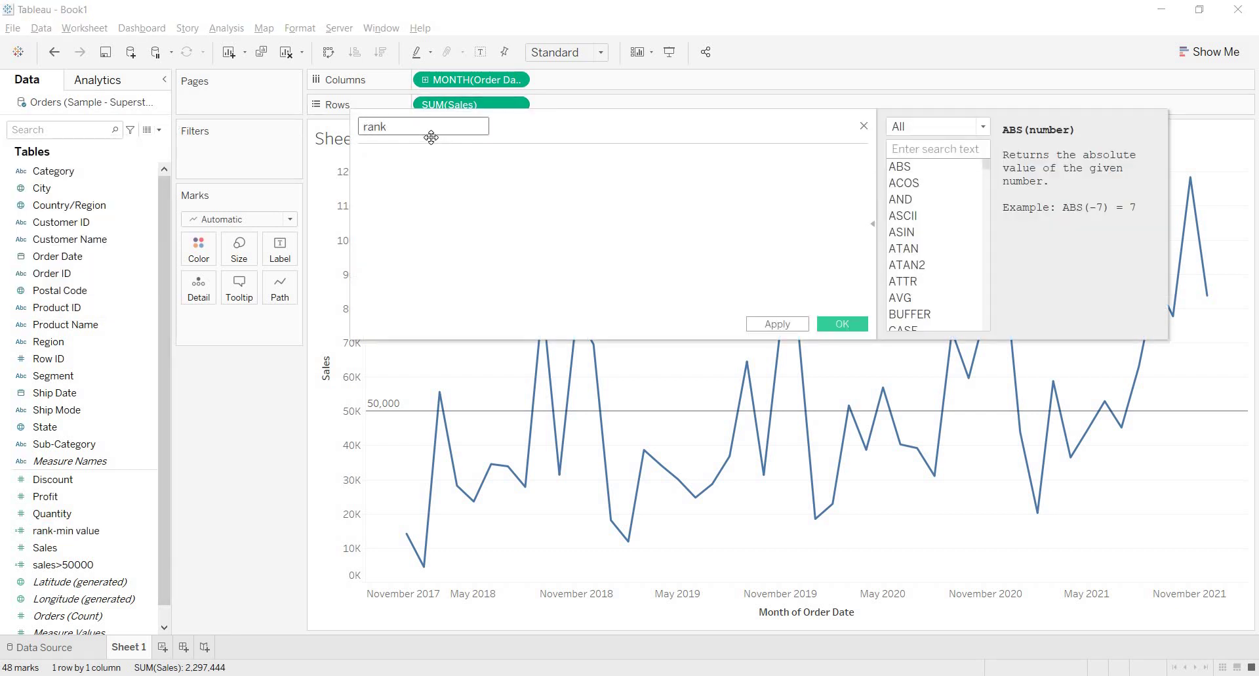
pyautogui.write('-max value')
# - Enter RANK([sales>50000], 'desc') and save the rank-max value field
pyautogui.click(416, 190)
pyautogui.write('ran')
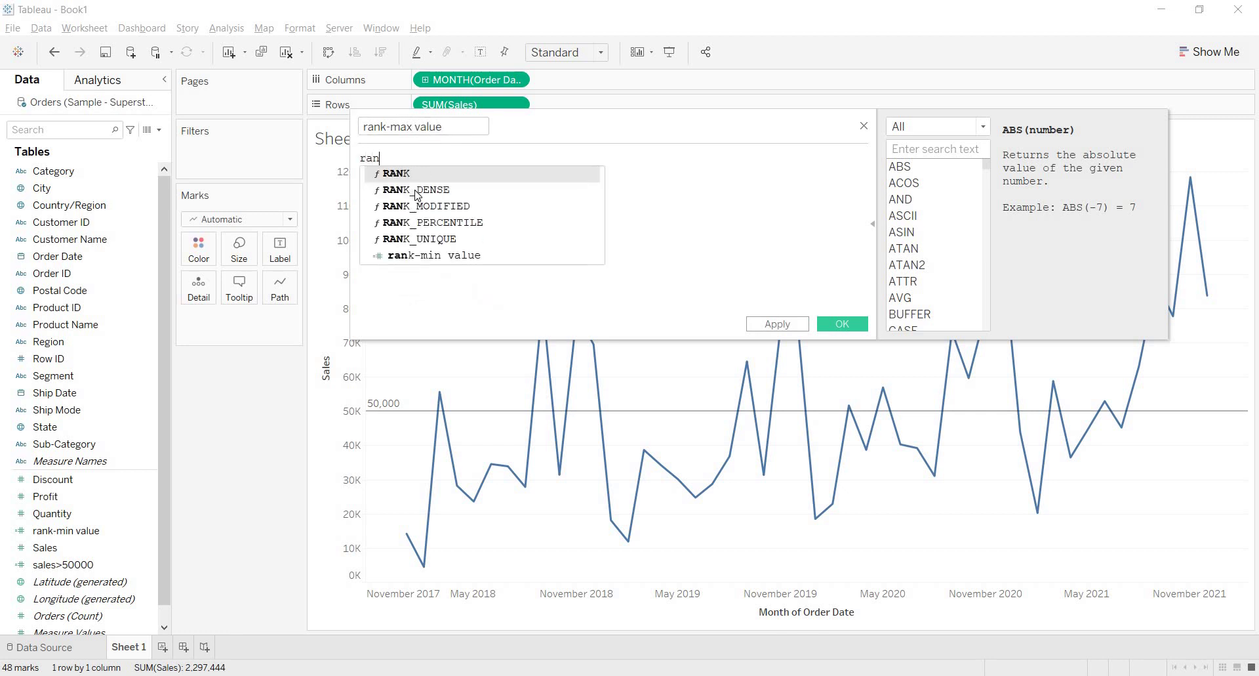
pyautogui.press('Return')
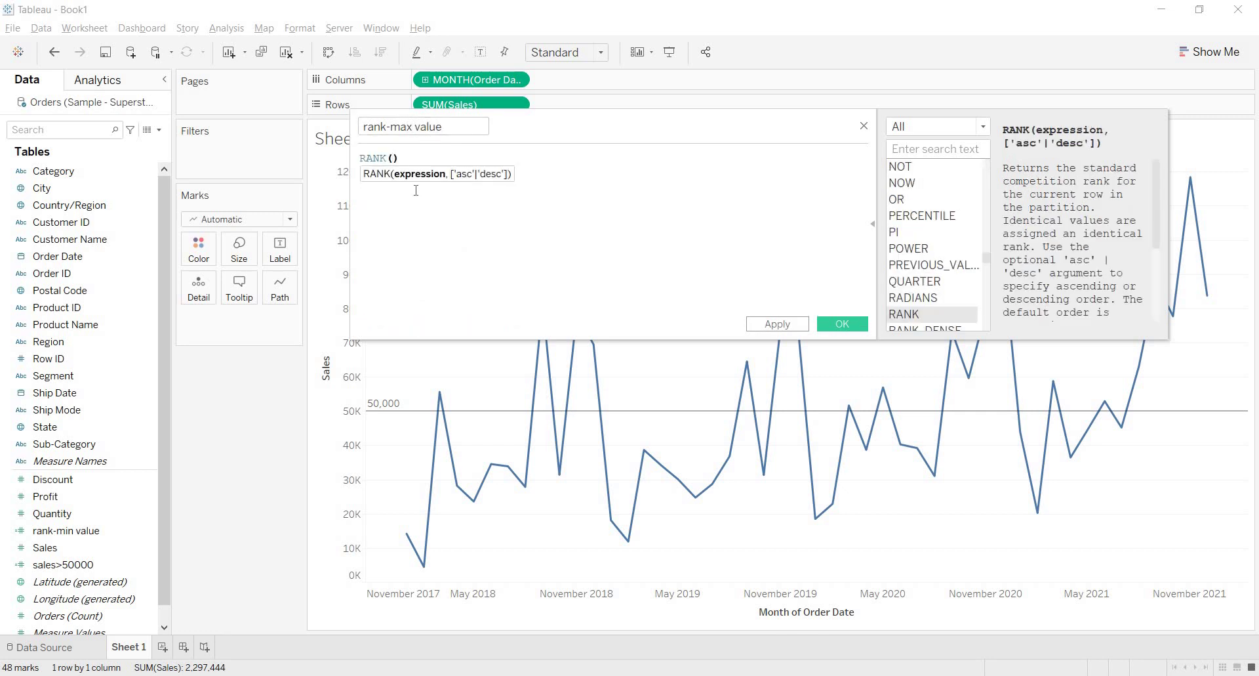
pyautogui.write('su')
pyautogui.press('BackSpace')
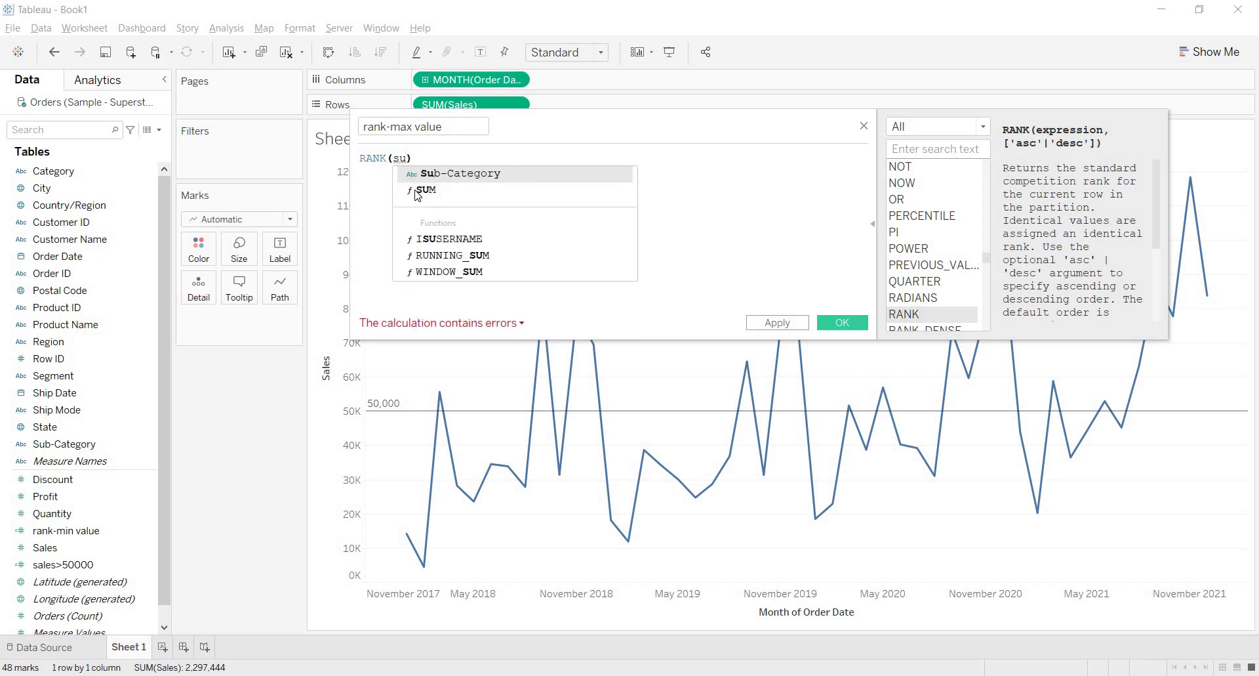
pyautogui.write('a')
pyautogui.click(448, 190)
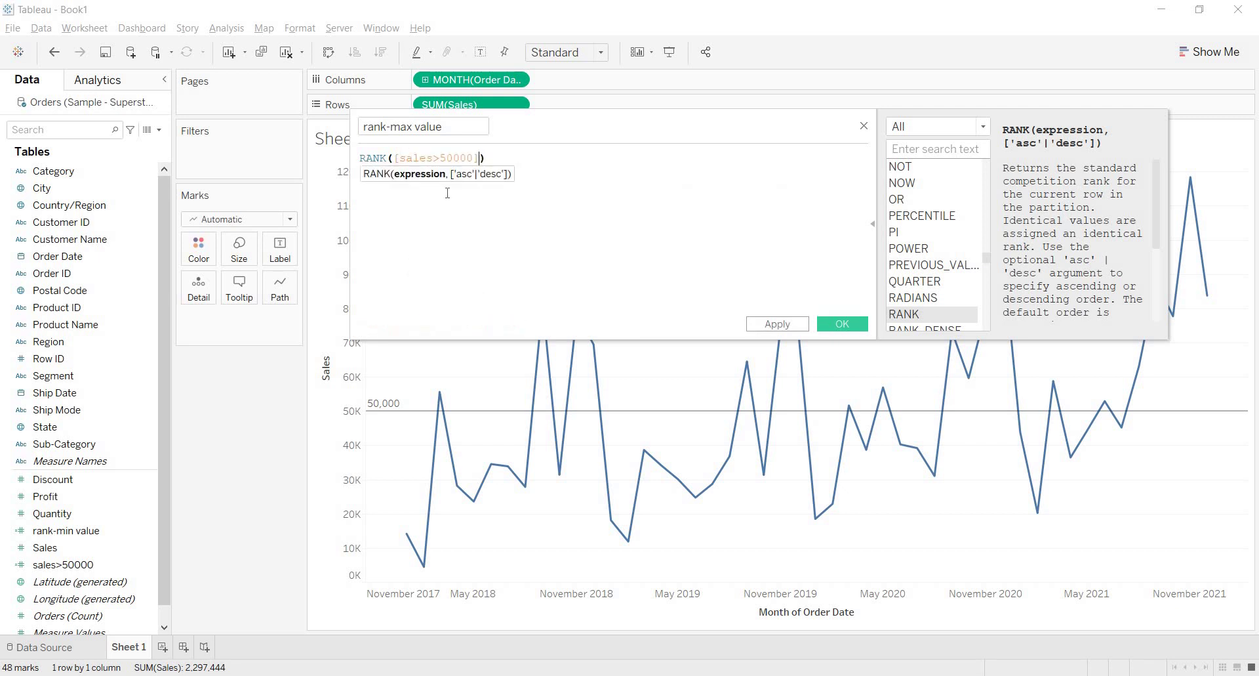
pyautogui.write(", '")
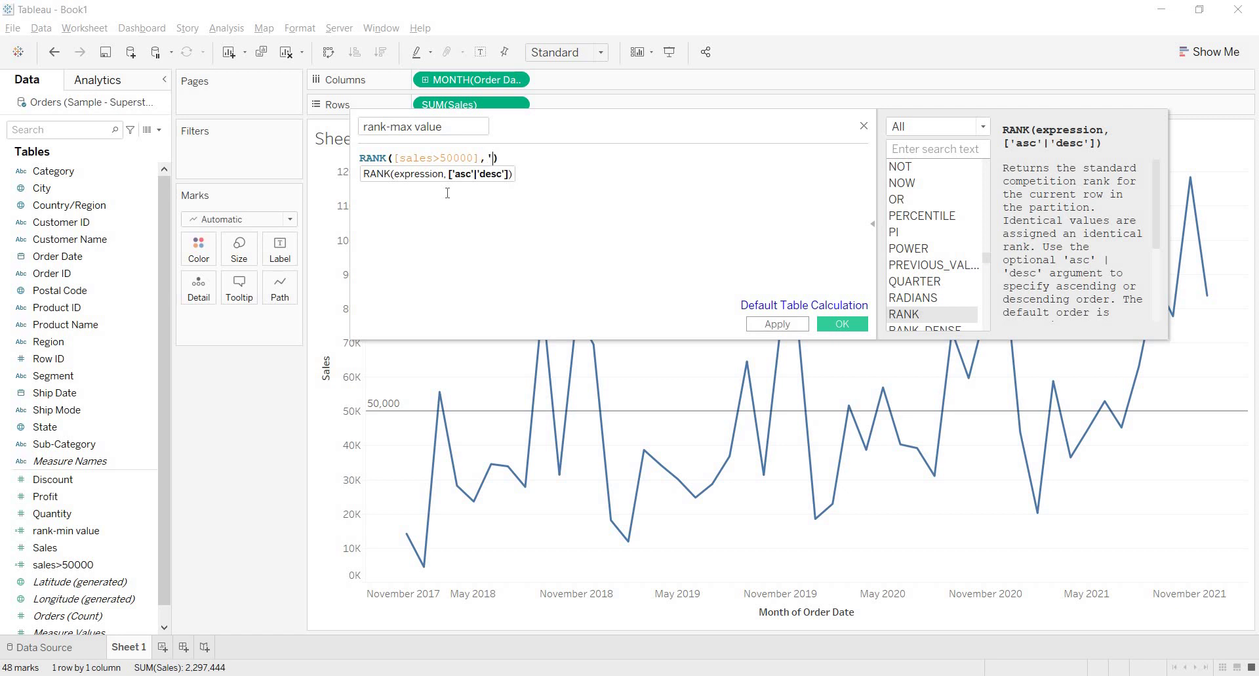
pyautogui.write("desc'")
pyautogui.click(842, 324)
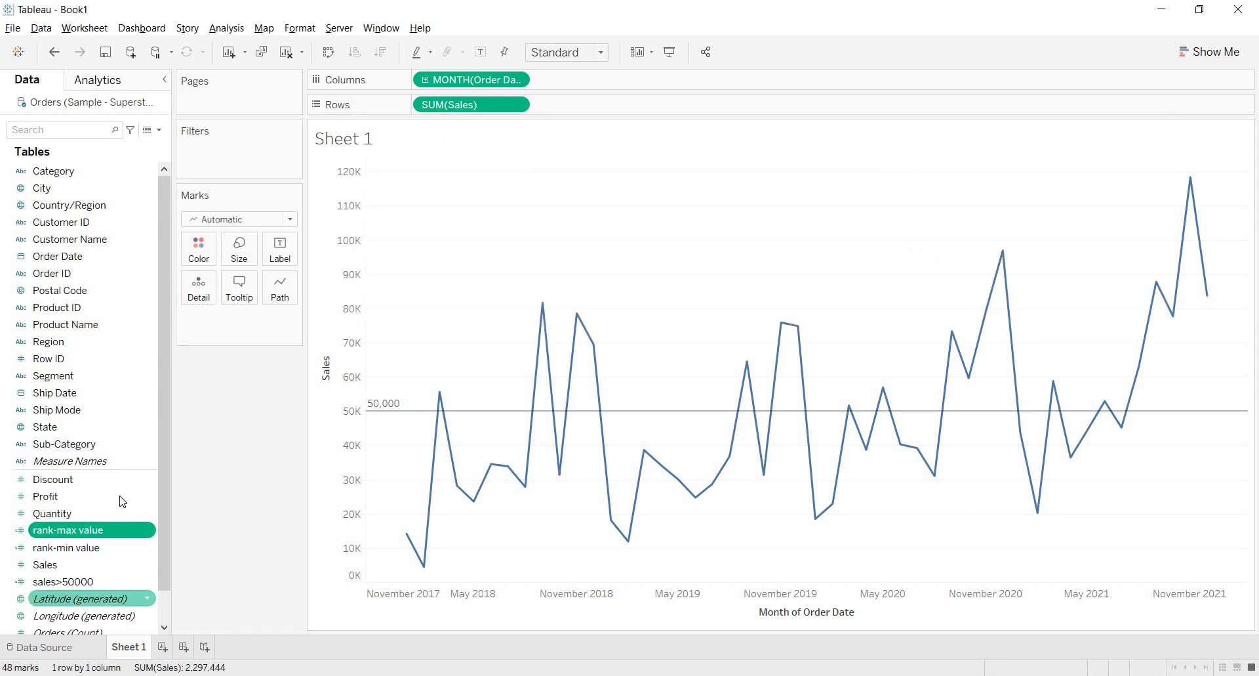
# - Start a new calculated field named 'Showing min Value'
pyautogui.click(160, 130)
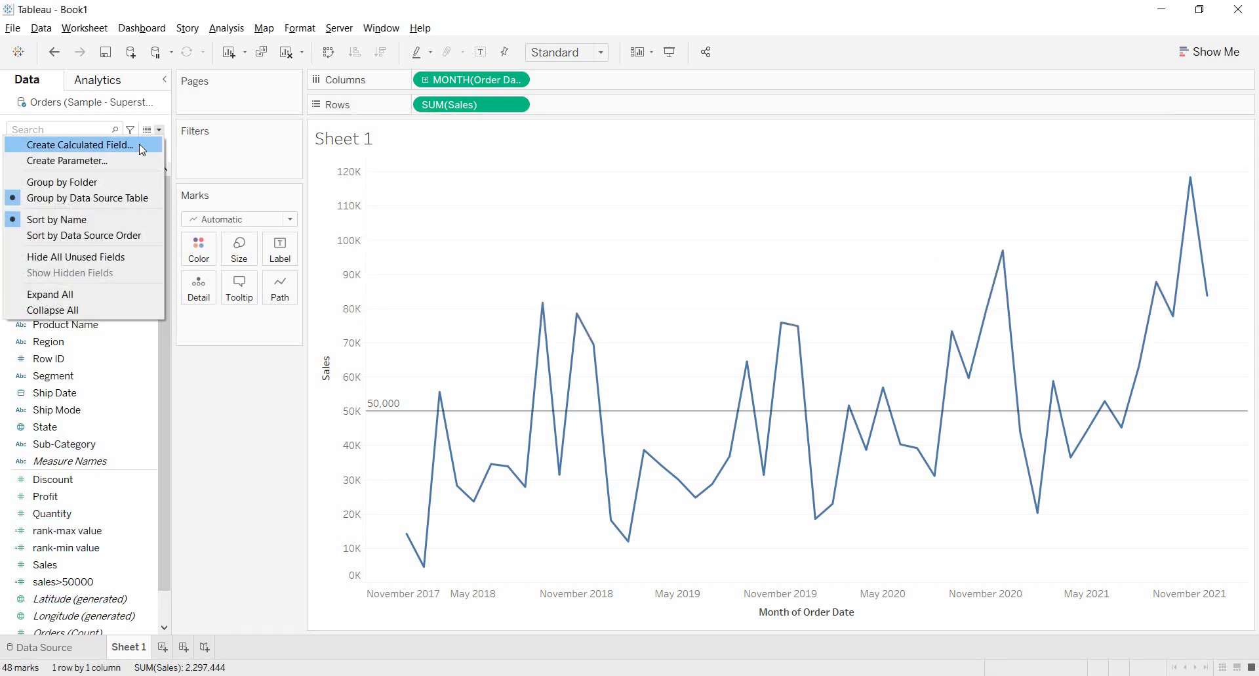
pyautogui.click(139, 144)
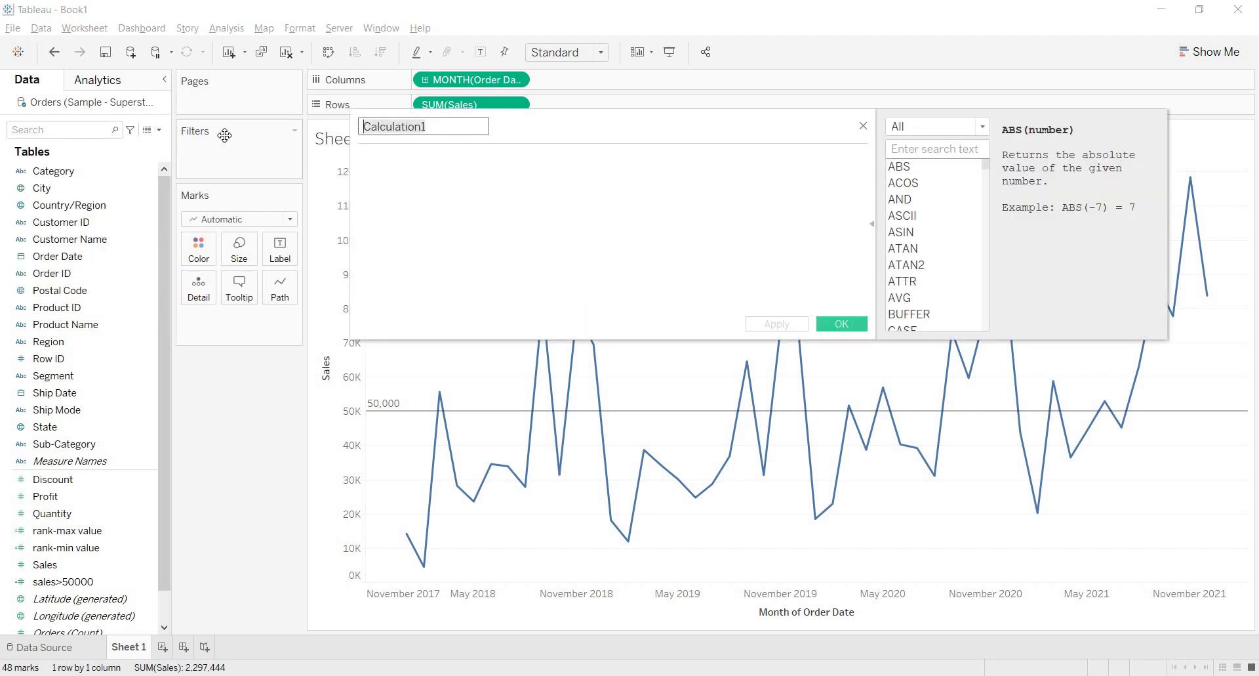
pyautogui.write('Showing min V')
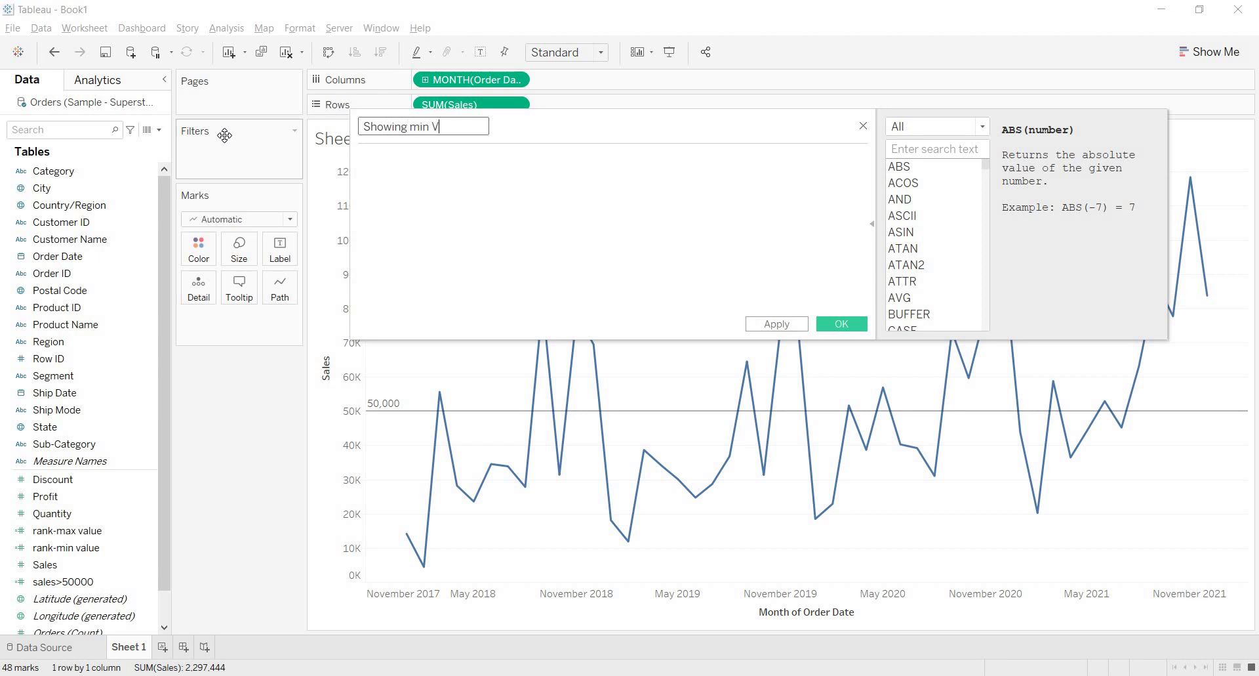
pyautogui.write('alue')
# - Enter if [rank-min value]=1 then [sales>50000] END and save the field
pyautogui.click(412, 208)
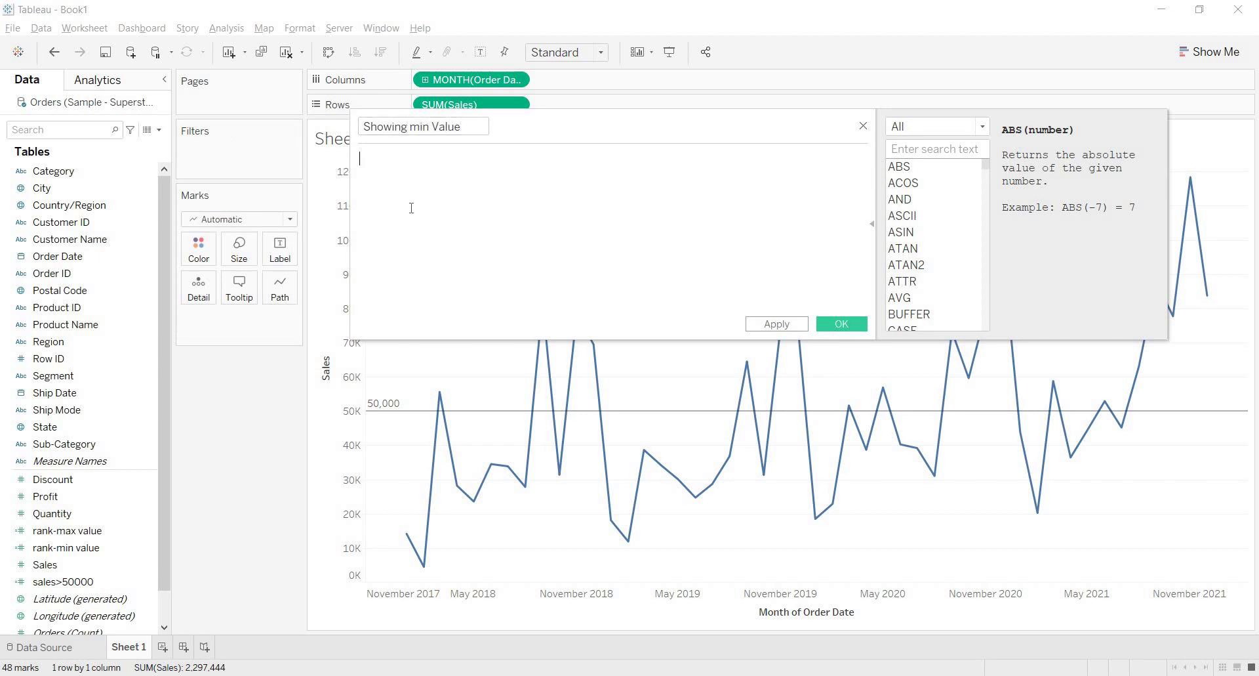
pyautogui.write('if ran')
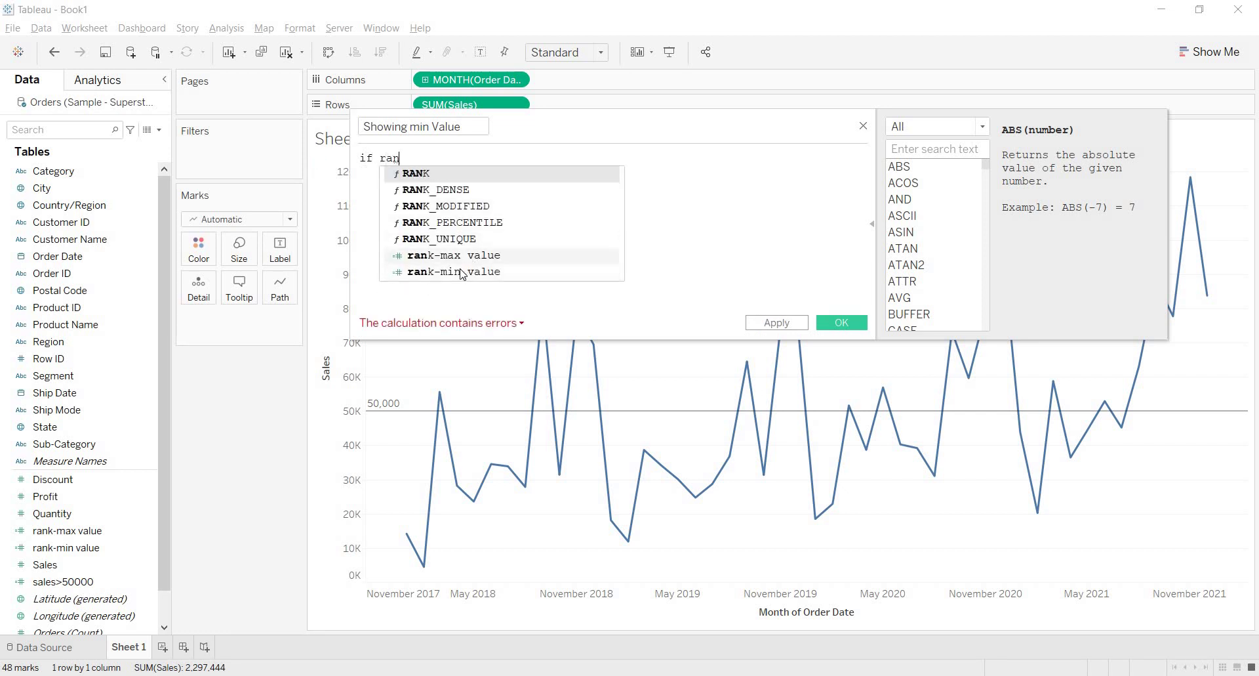
pyautogui.click(461, 272)
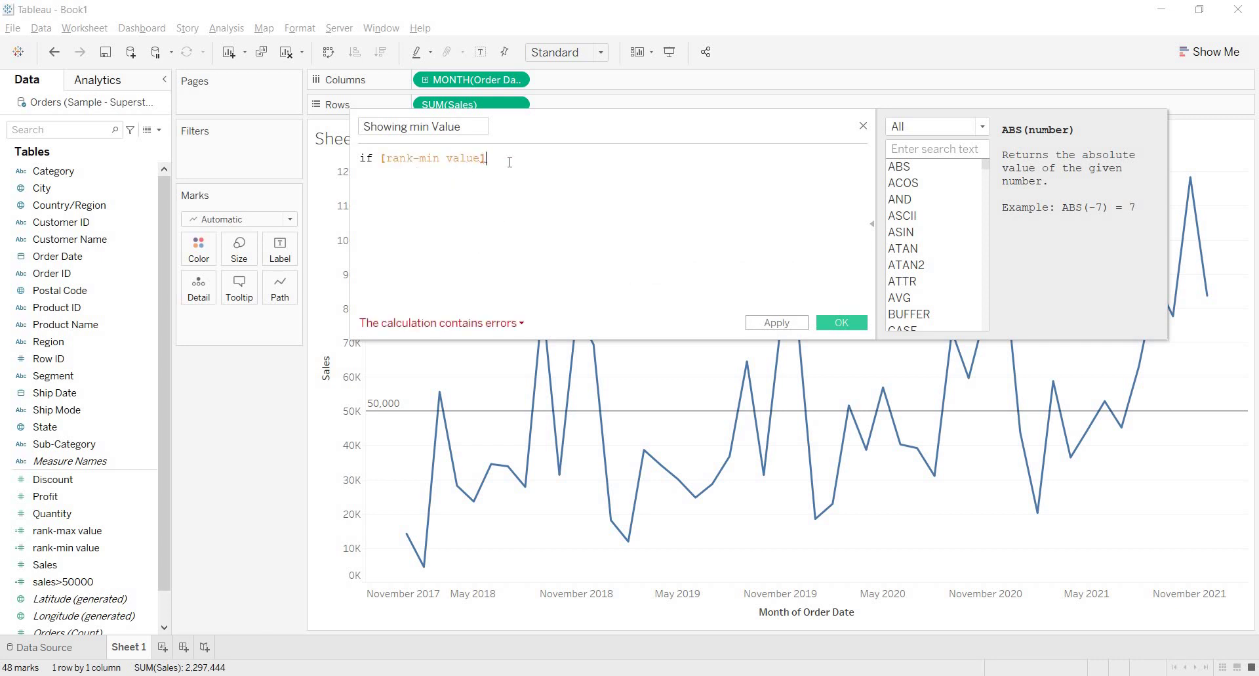
pyautogui.write('=1 ')
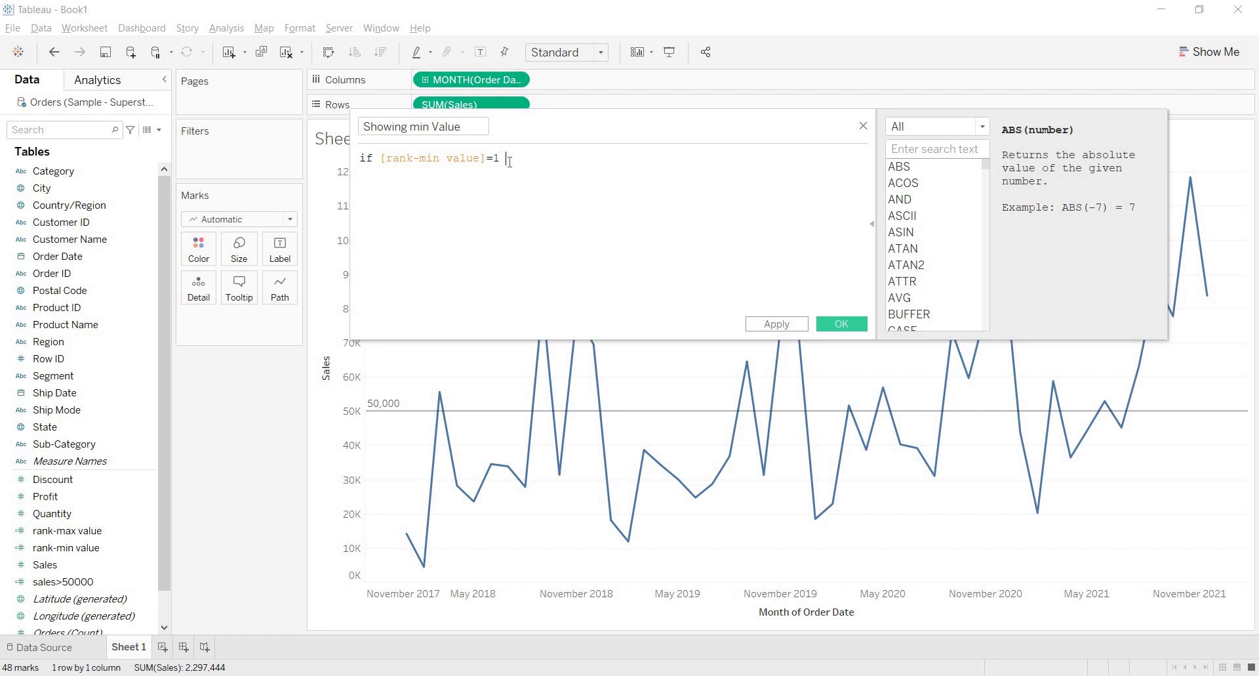
pyautogui.write('then')
pyautogui.moveTo(85, 581); pyautogui.dragTo(528, 157)
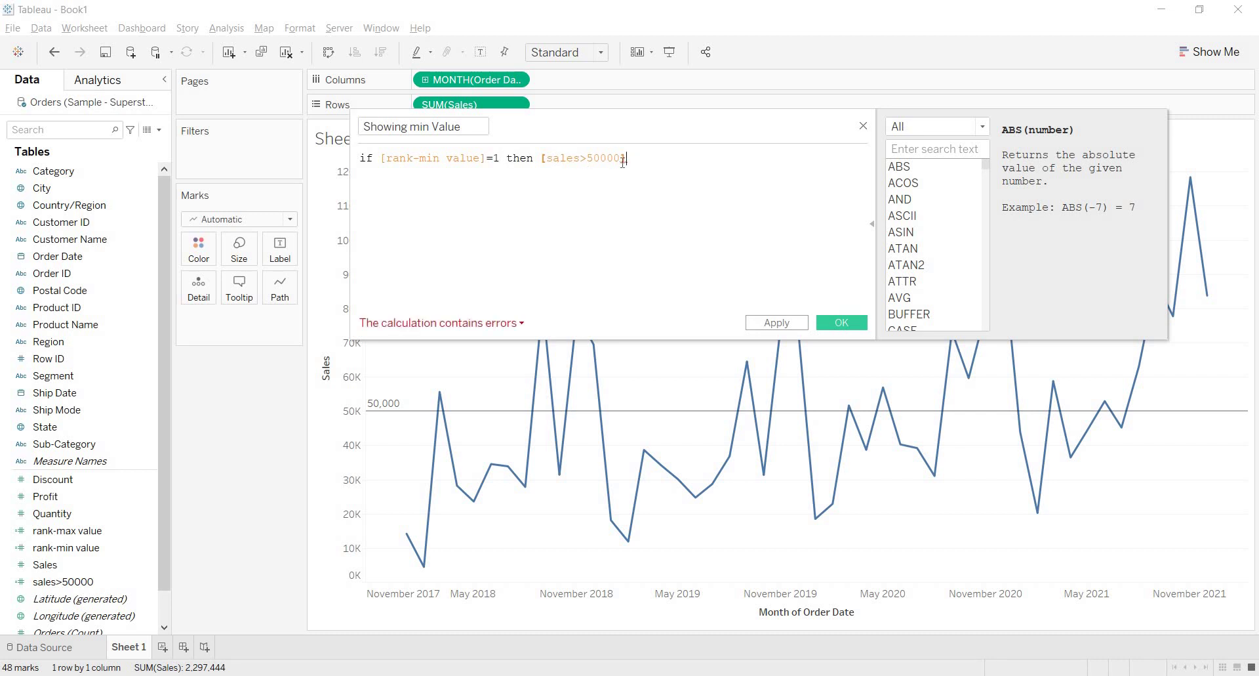
pyautogui.write('end')
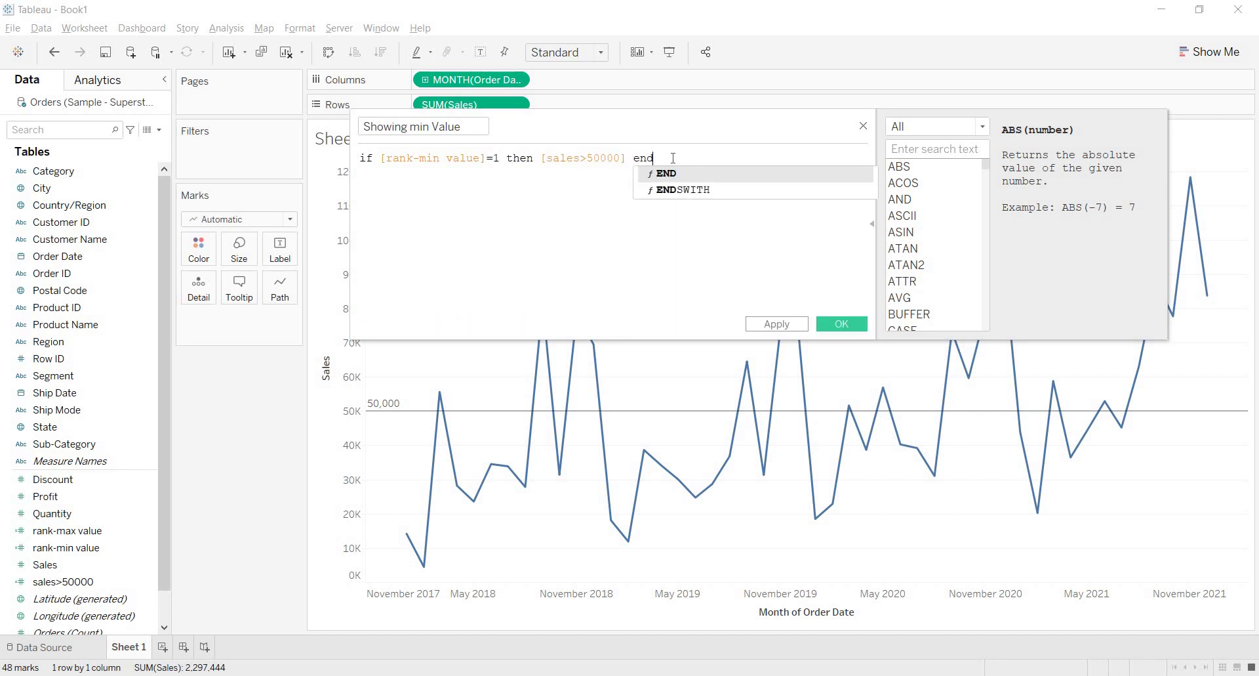
pyautogui.click(675, 174)
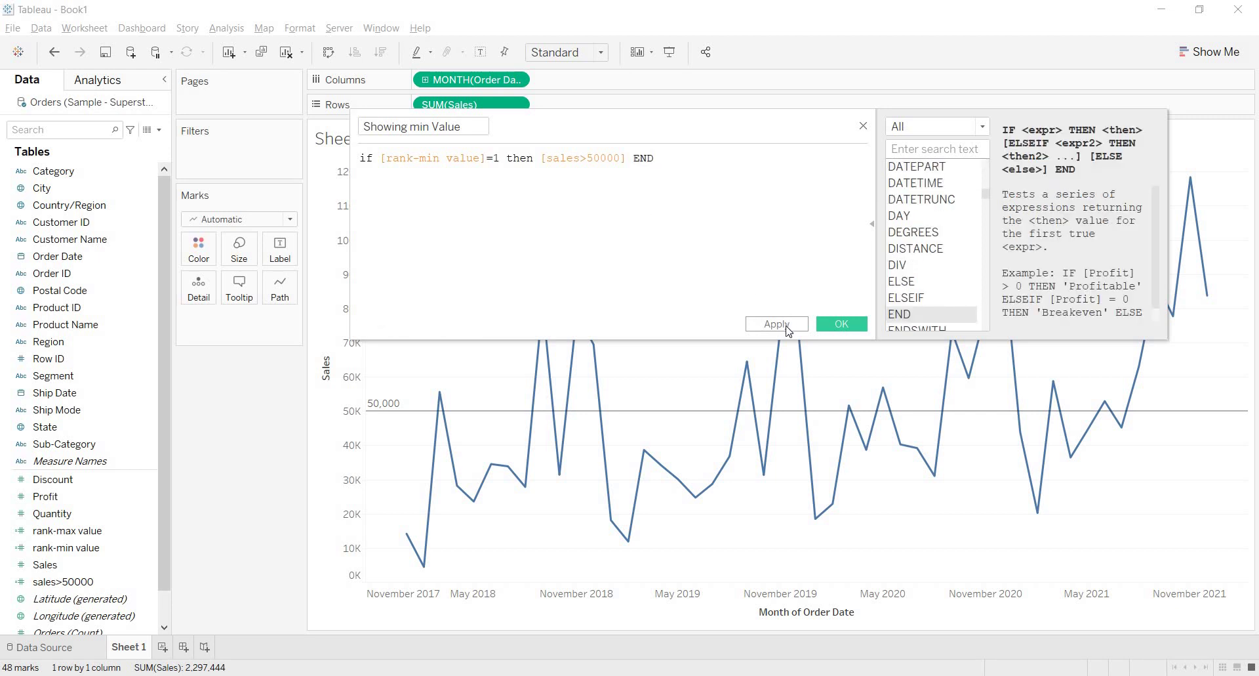
pyautogui.click(787, 326)
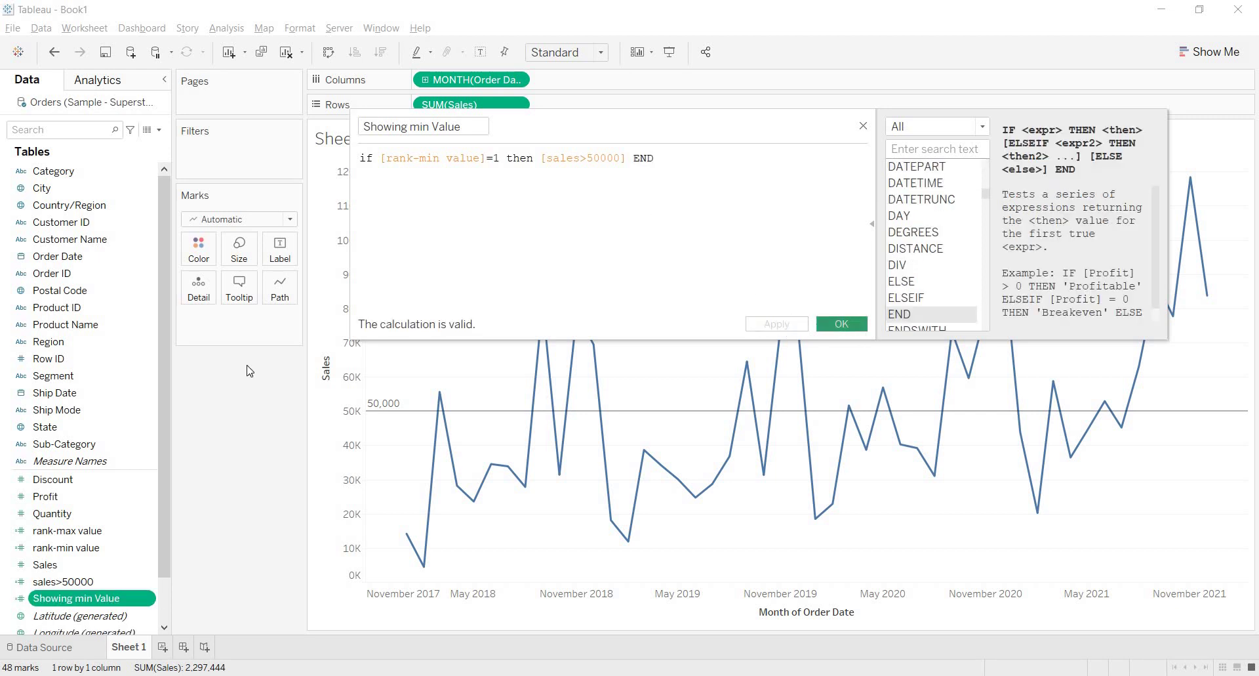
pyautogui.click(852, 325)
# - Put Showing min Value on Label so 51,716 appears at March 2020
pyautogui.moveTo(97, 604); pyautogui.dragTo(284, 253)
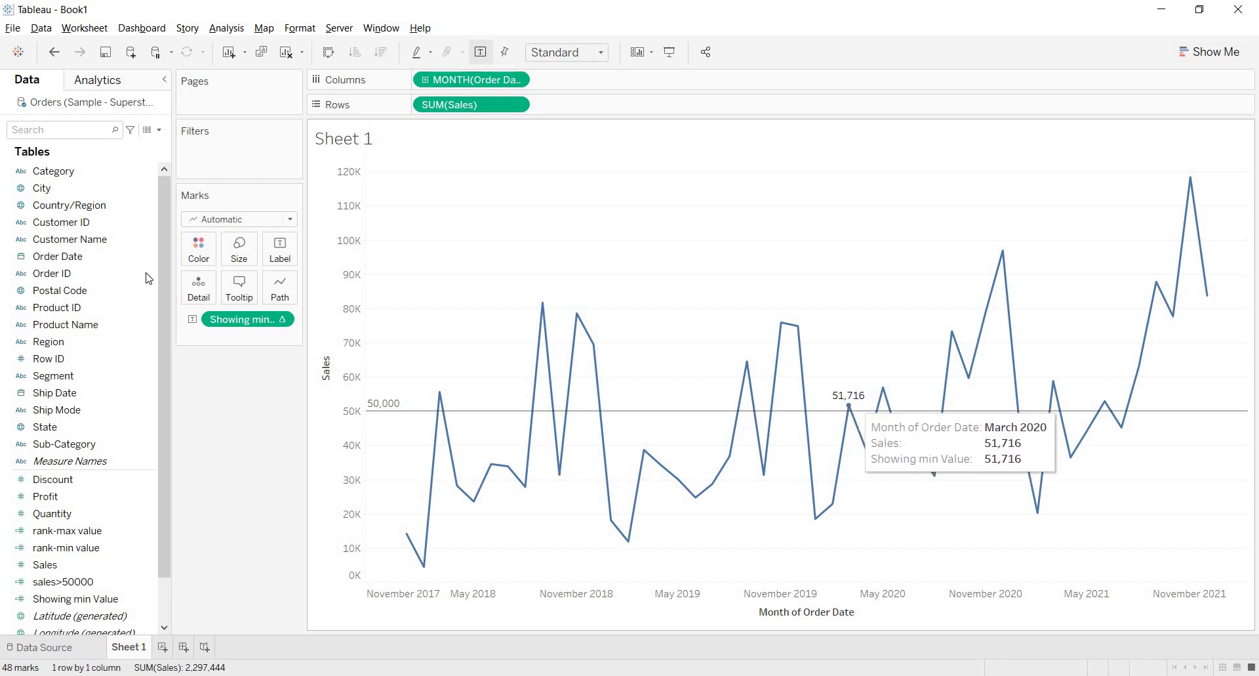
# - Start a new calculated field named 'Showing max Value'
pyautogui.click(160, 130)
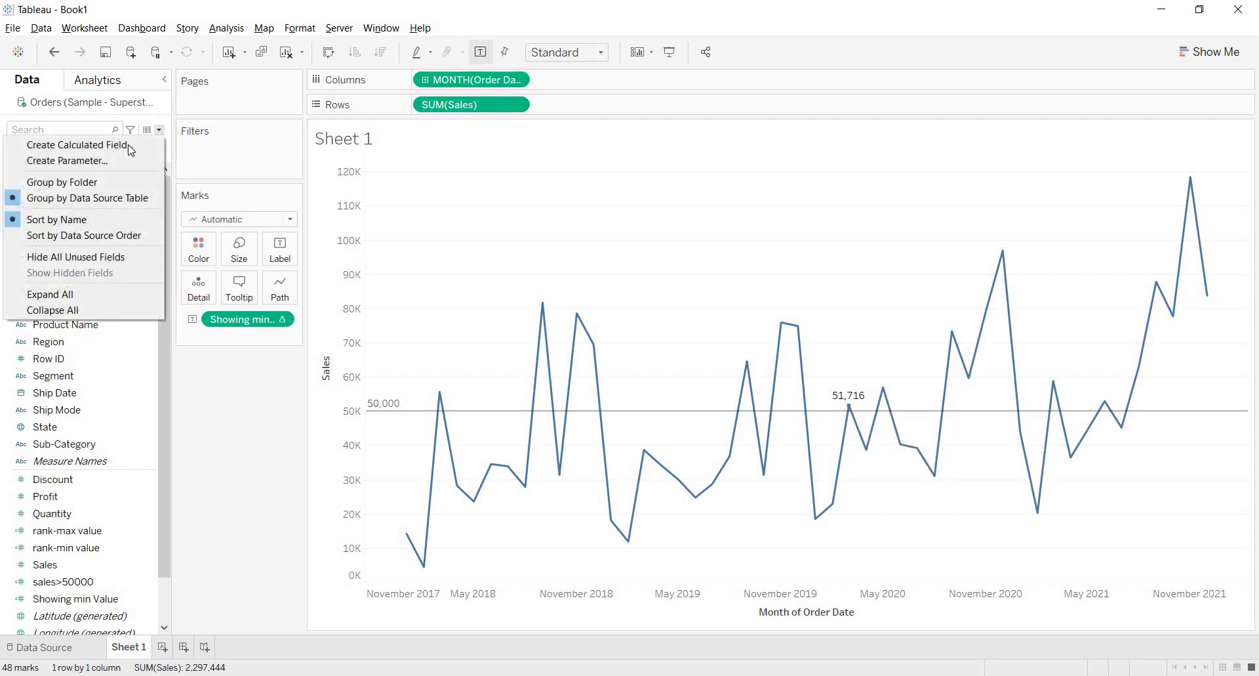
pyautogui.click(128, 143)
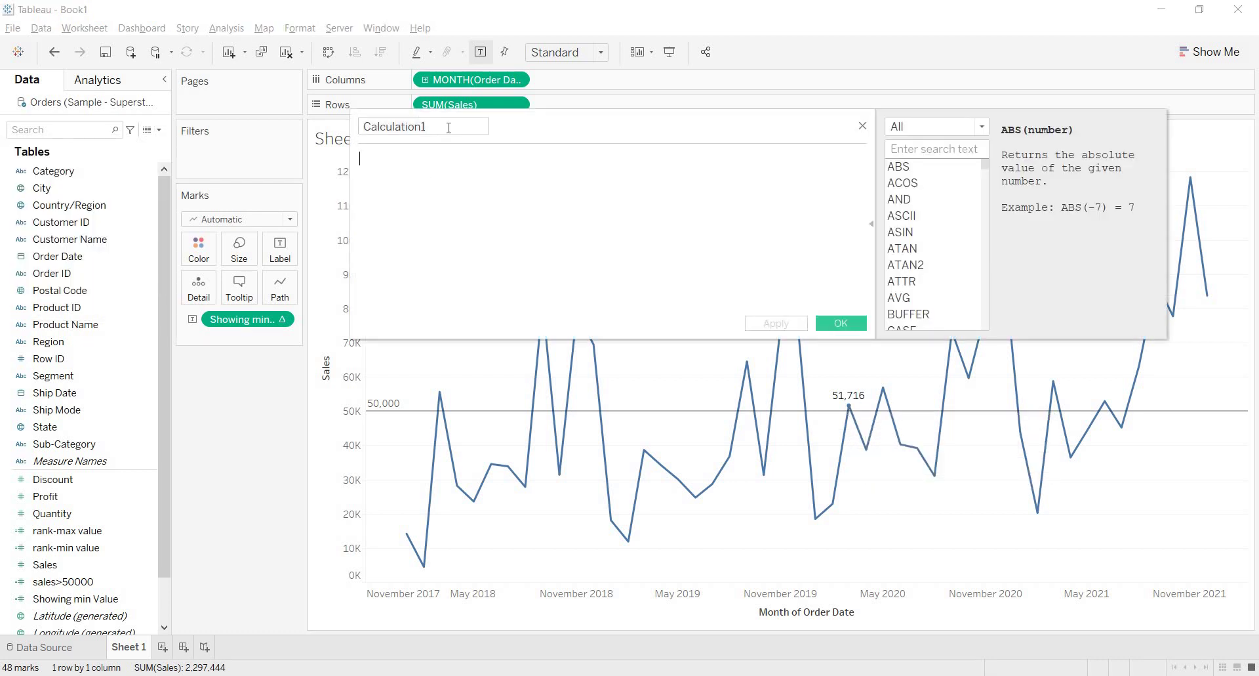
pyautogui.write('Sh')
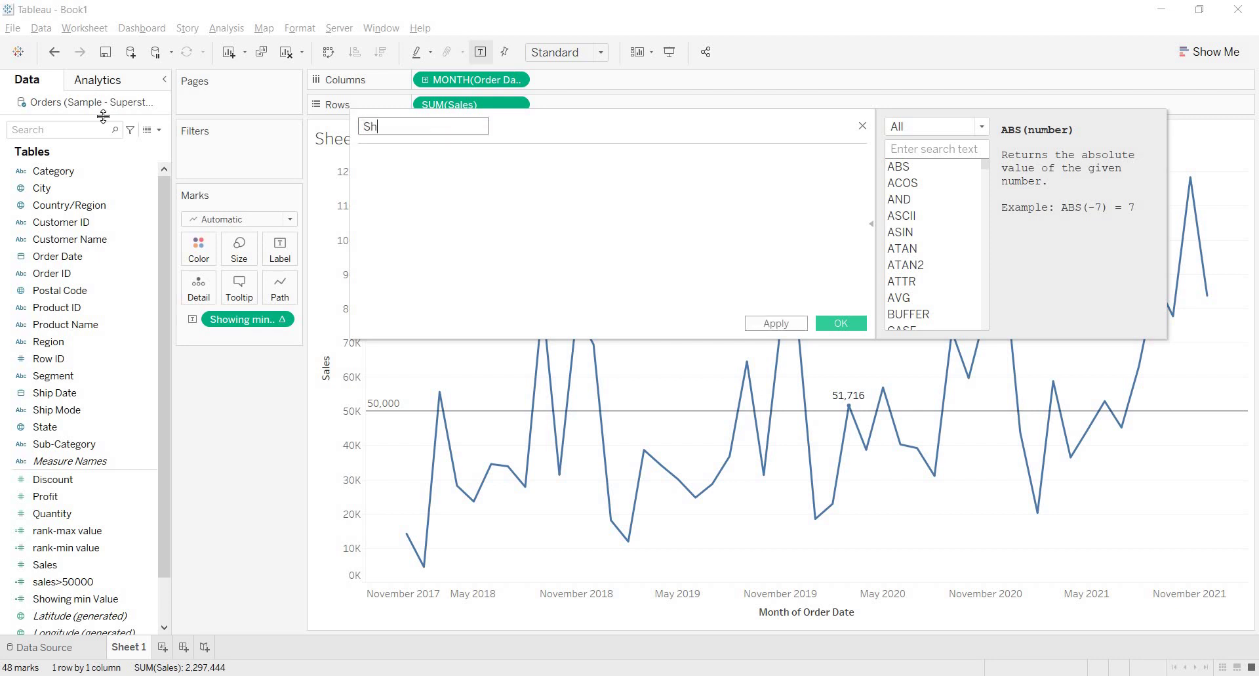
pyautogui.write('owing max Value')
# - Enter if [rank-max value]=1 then [sales>50000] END and save the field
pyautogui.click(397, 194)
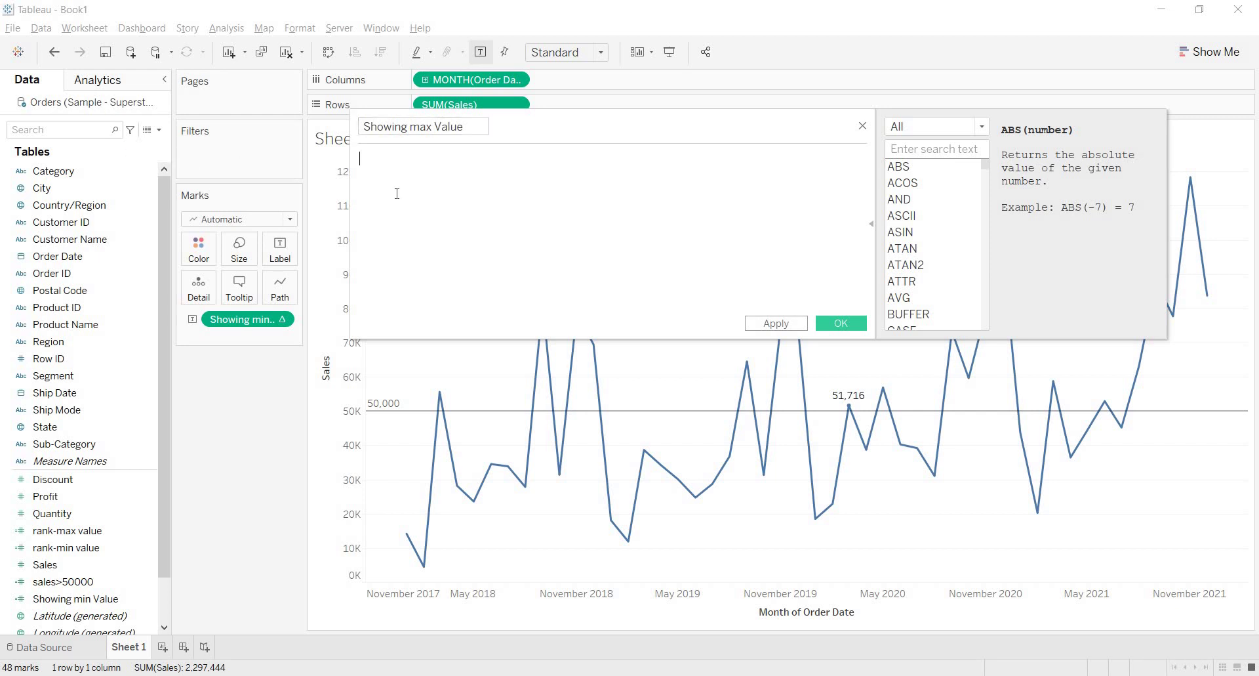
pyautogui.write('if ')
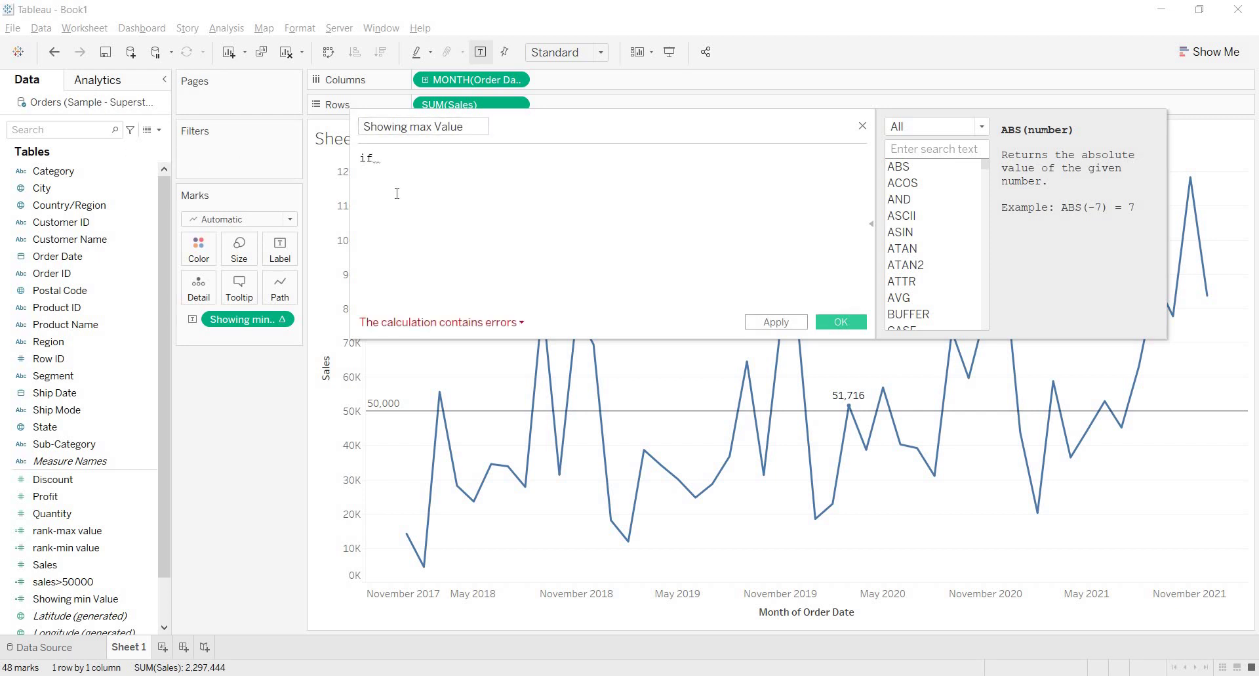
pyautogui.write('ran')
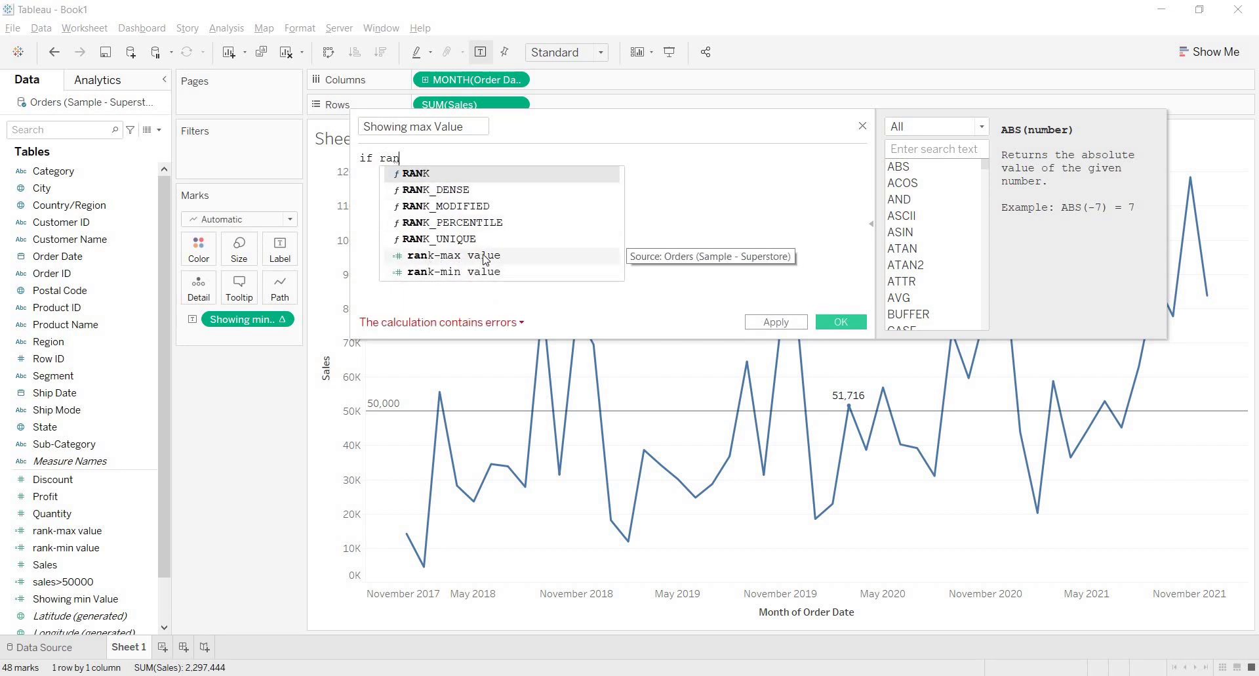
pyautogui.doubleClick(486, 258)
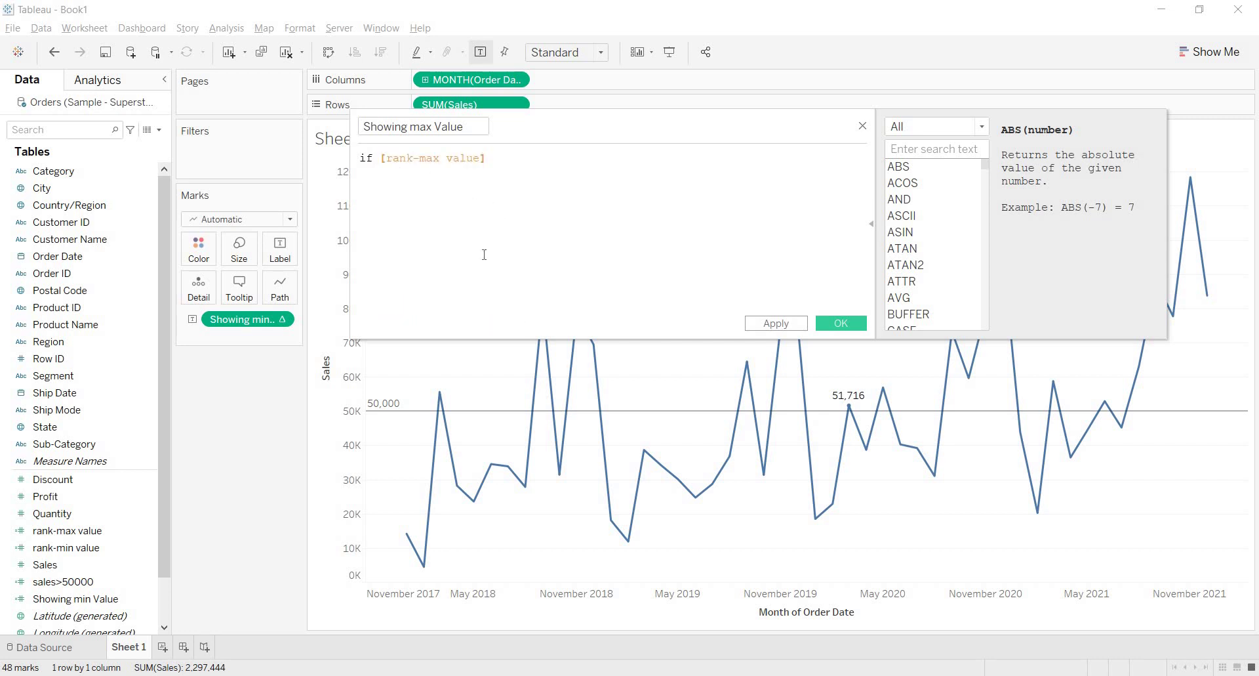
pyautogui.write('=1 then')
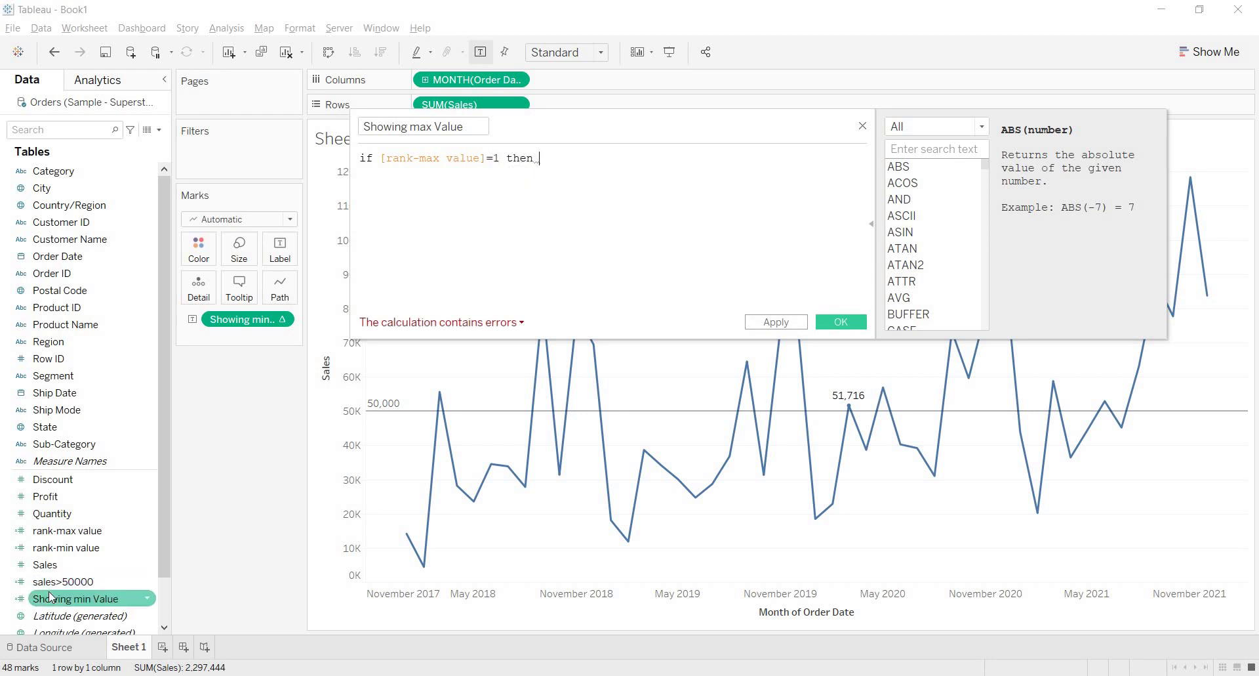
pyautogui.moveTo(62, 581); pyautogui.dragTo(599, 170)
pyautogui.write('end')
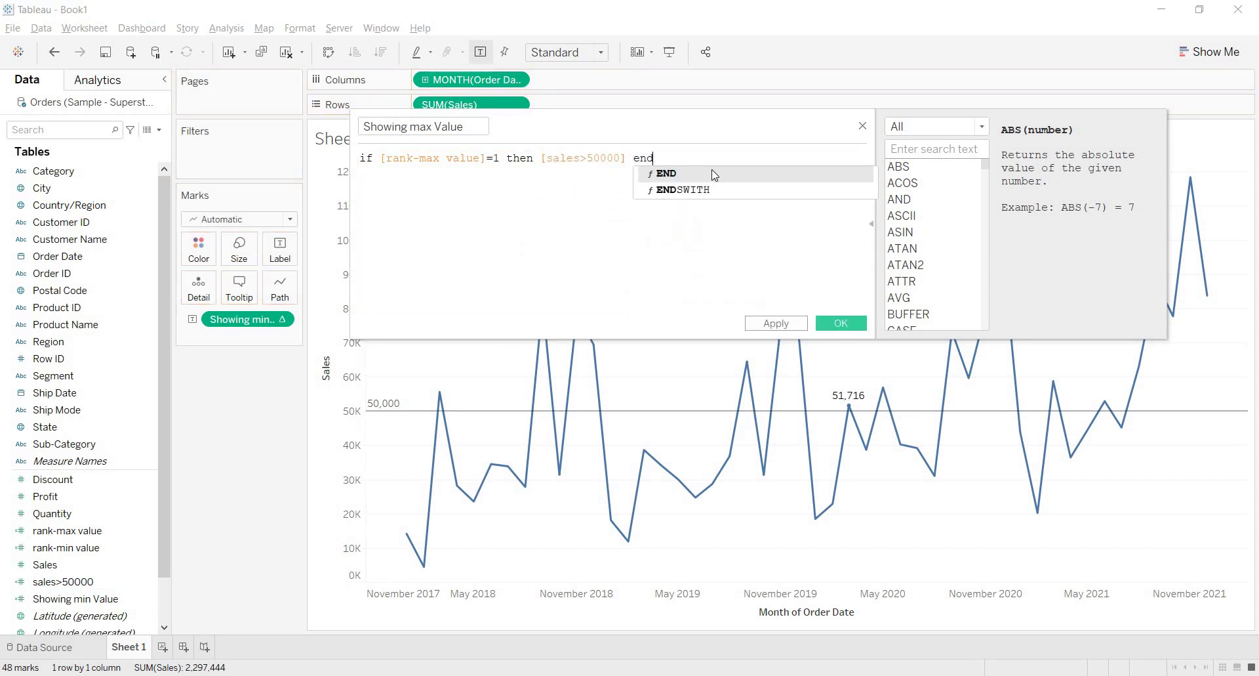
pyautogui.click(711, 174)
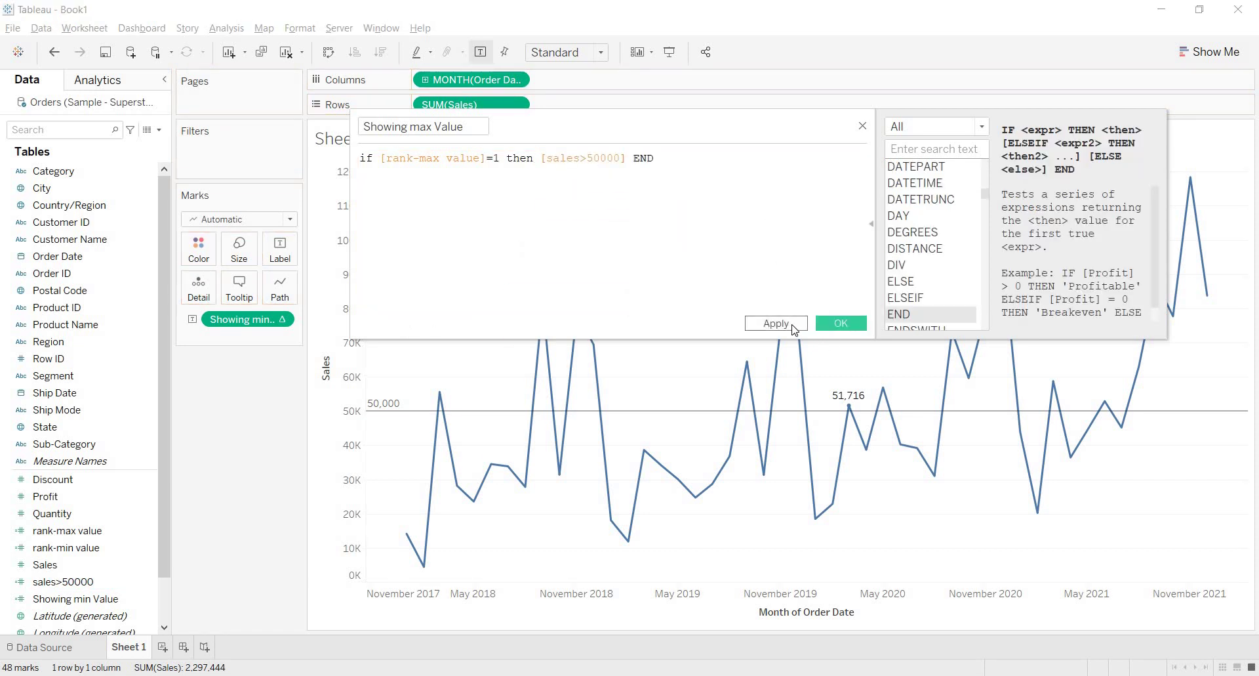
pyautogui.click(794, 328)
pyautogui.press('Return')
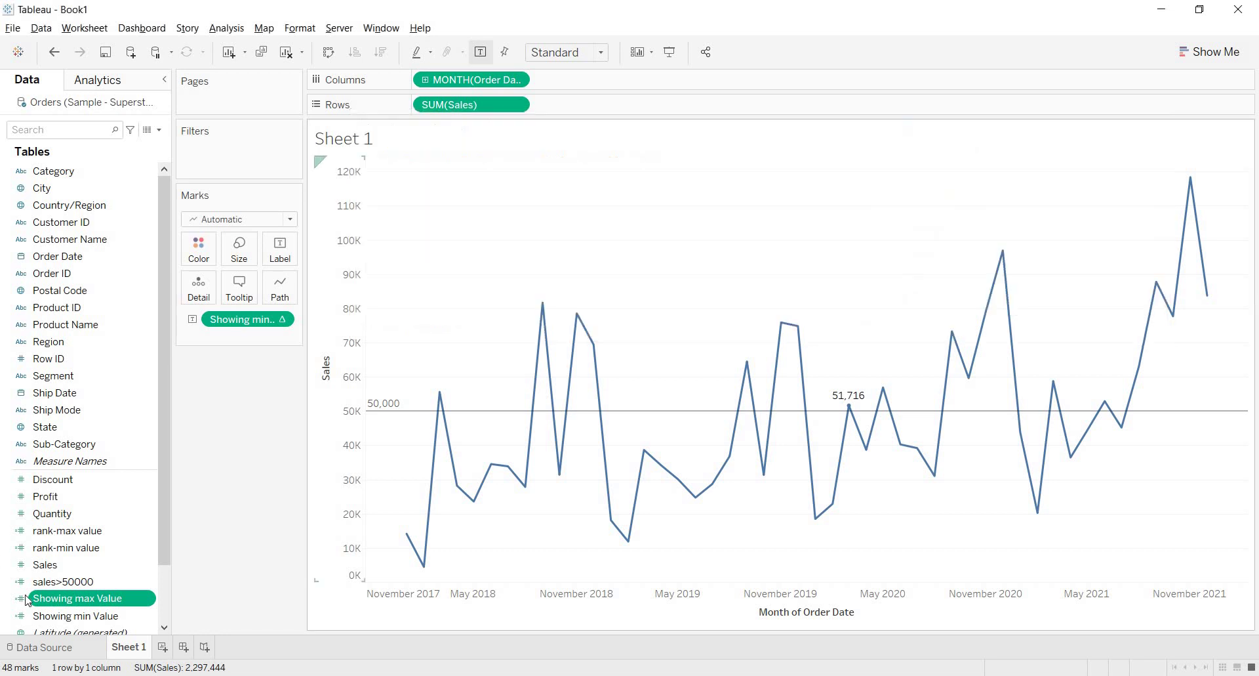
# - Add Showing max Value to Label, marking the 118,448 peak in November 2021
pyautogui.moveTo(54, 606); pyautogui.dragTo(280, 265)
pyautogui.moveTo(847, 408)
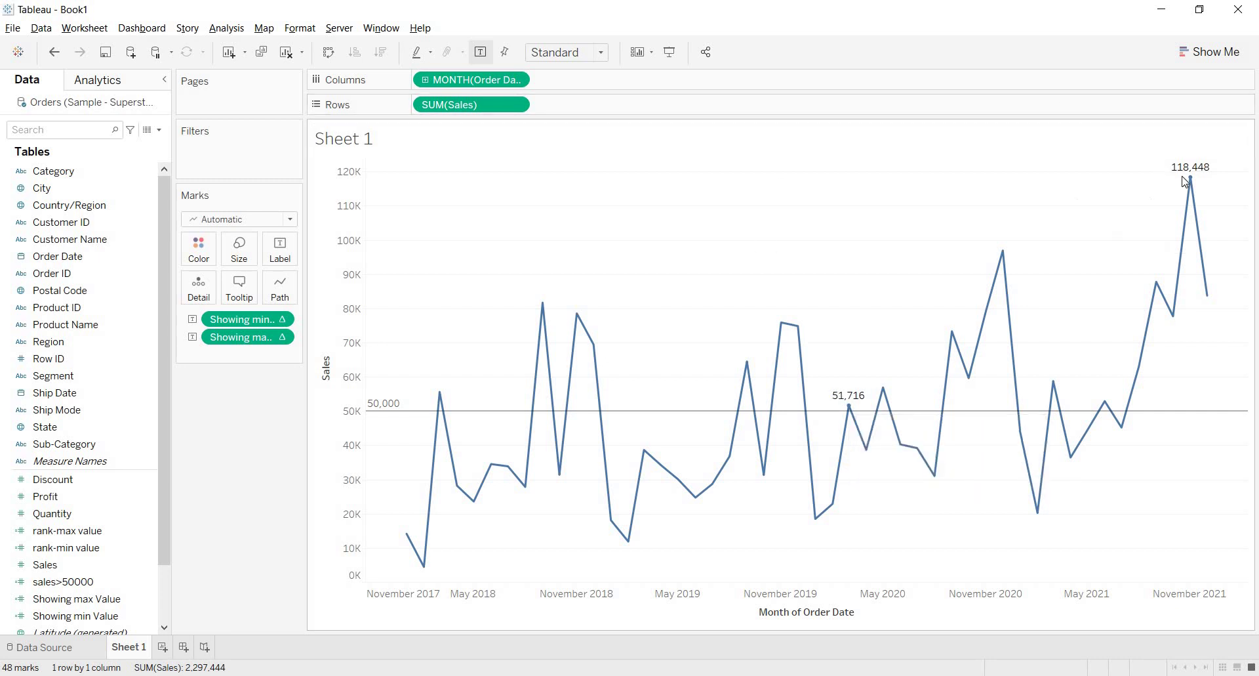
pyautogui.moveTo(383, 412)
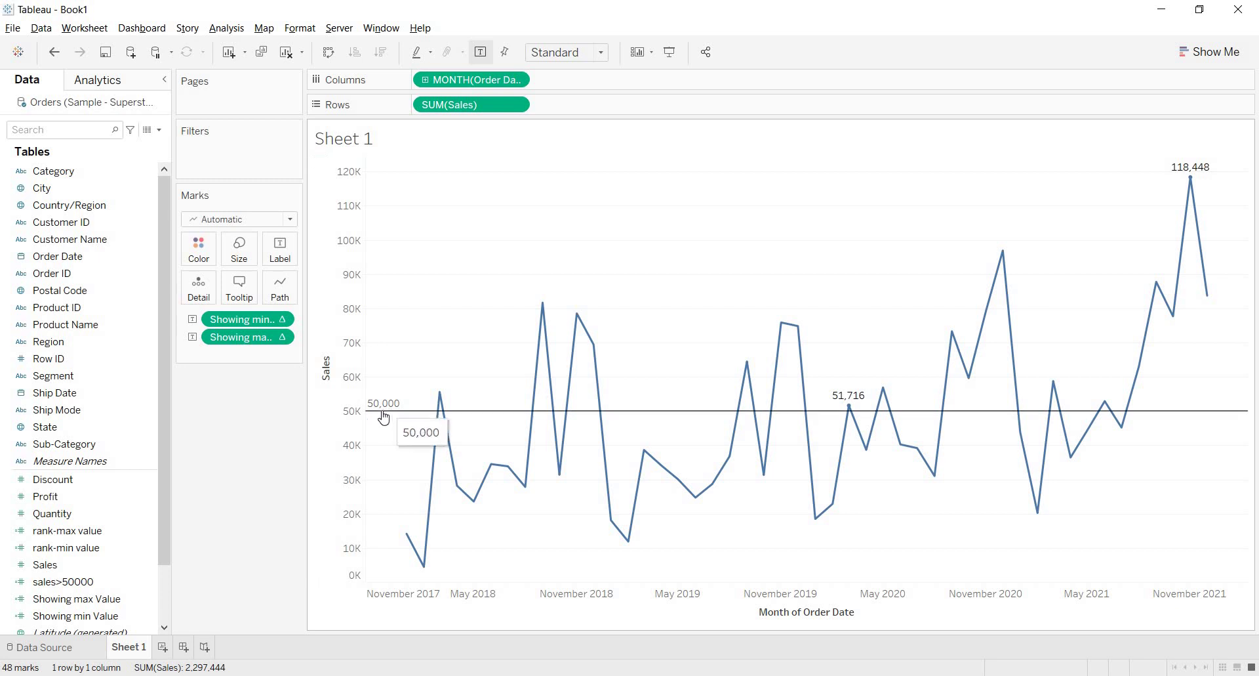